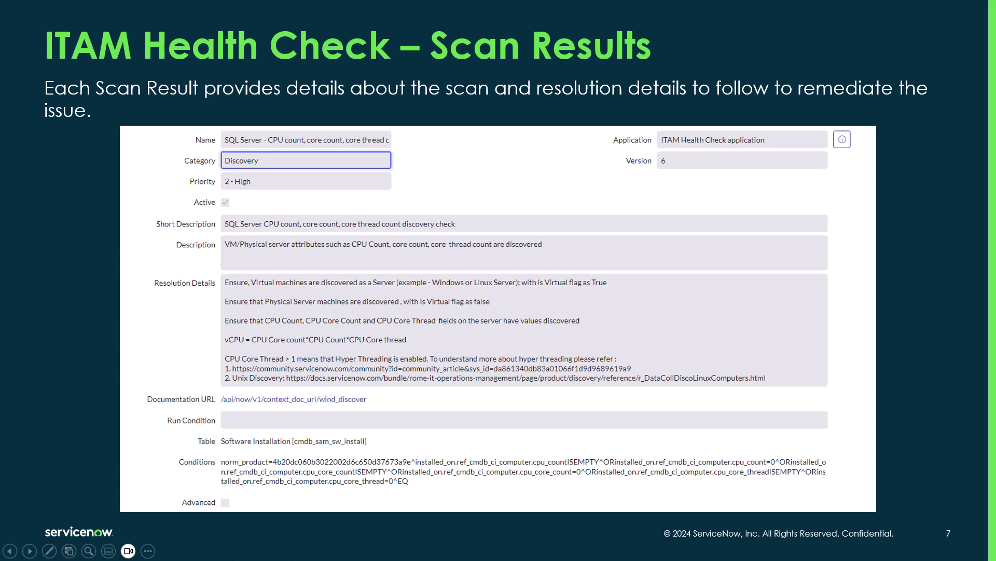
key(Right)
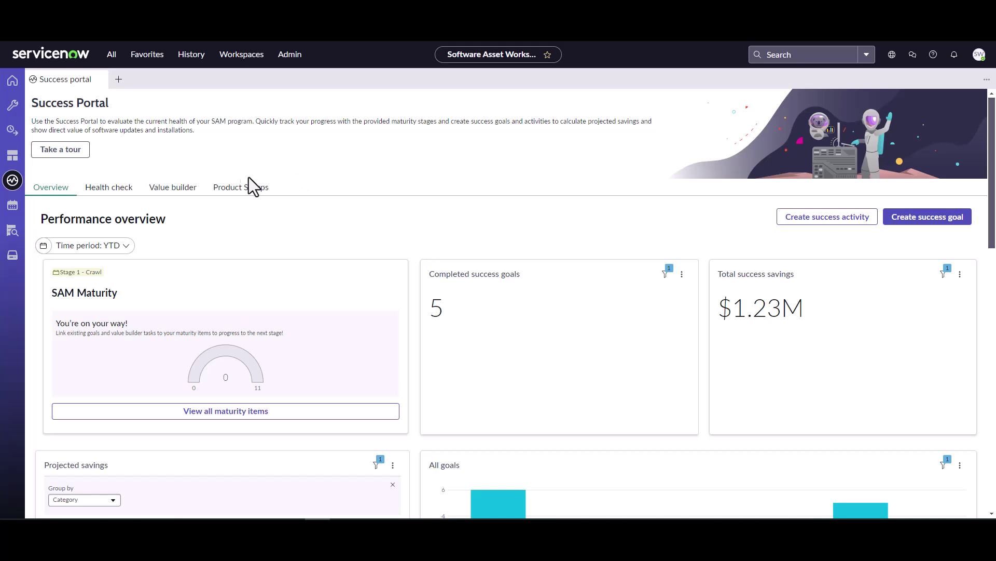
- Open the Success Portal's Health check dashboard, review the checks in the SQL Server Config suite, and return to the dashboard
click(96, 193)
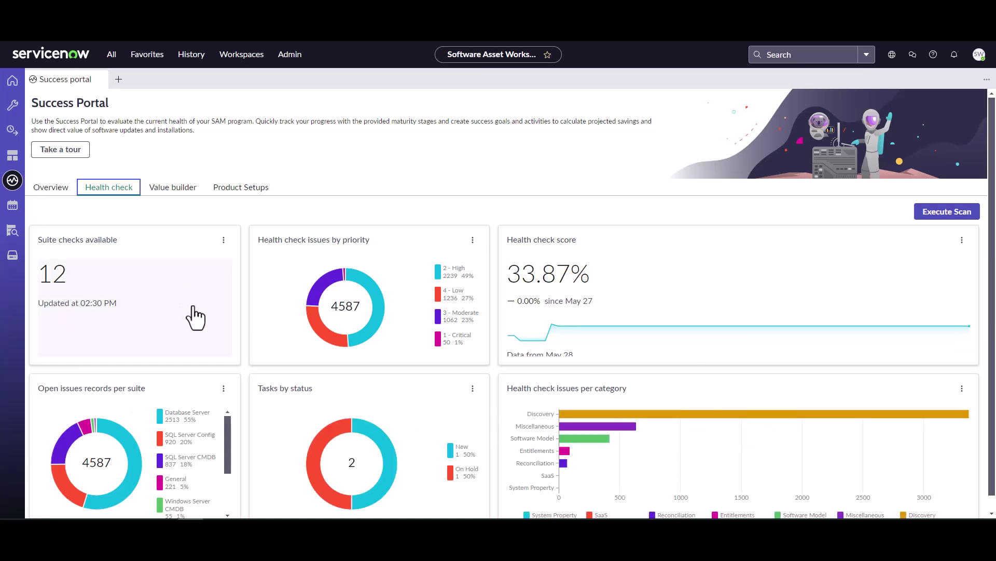
scroll(511, 353, down, 1)
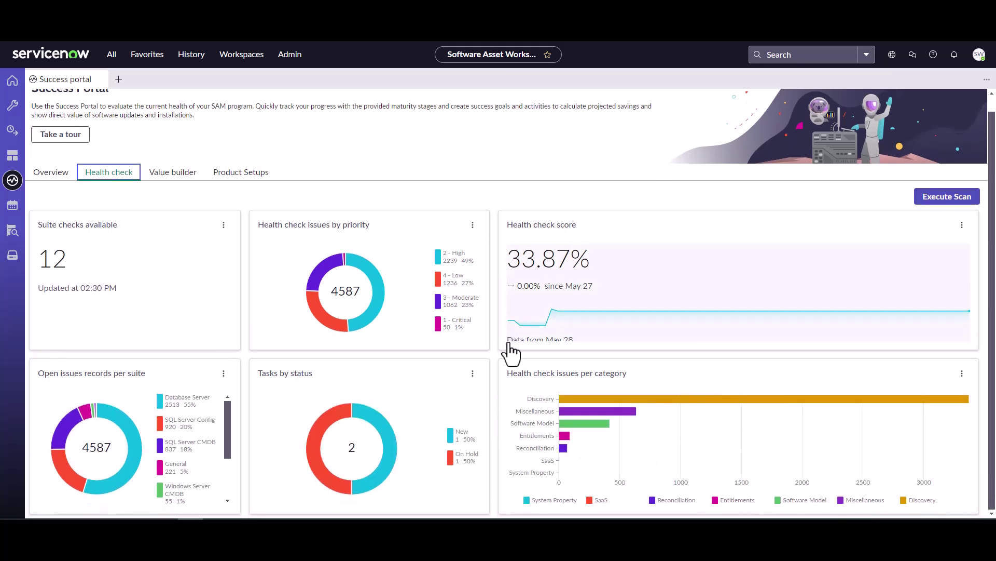
click(61, 259)
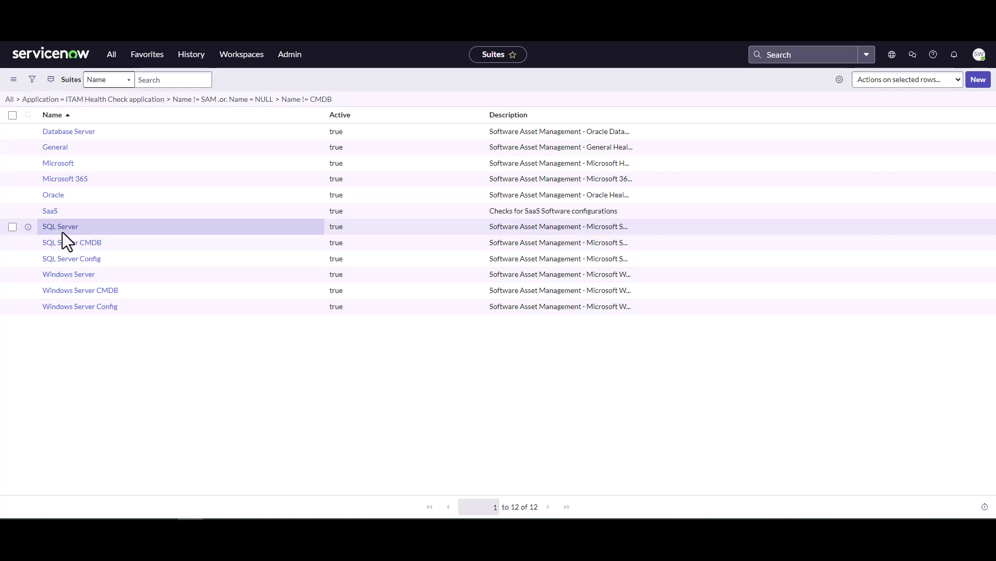
click(62, 258)
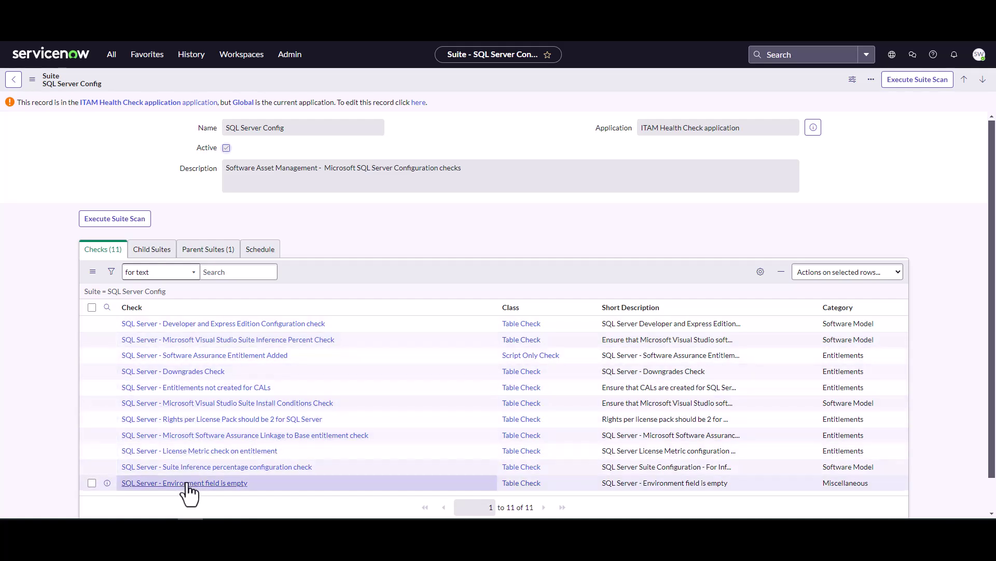
click(13, 79)
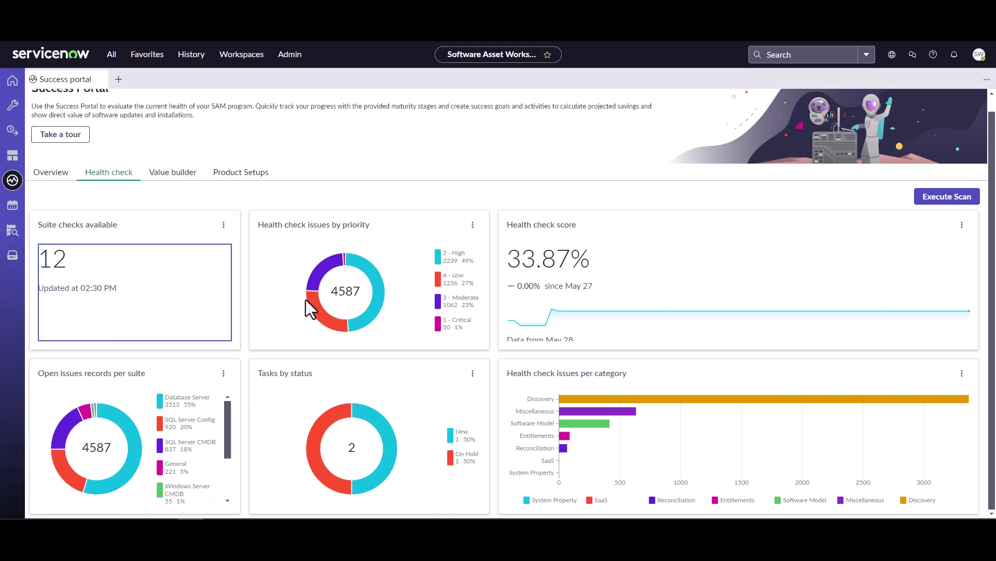
- Execute a health check scan for the SQL Server suite
mouse_move(384, 269)
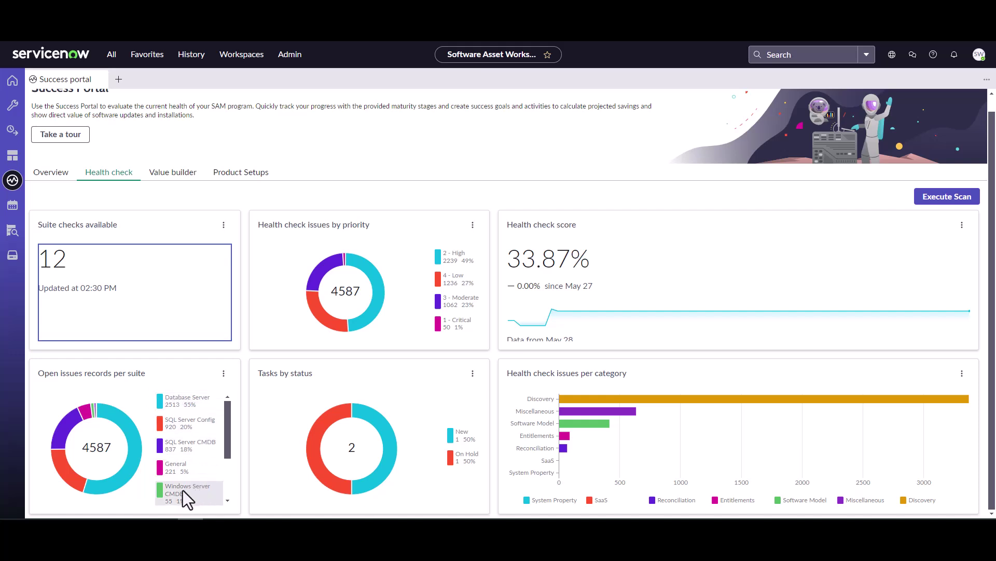
mouse_move(137, 451)
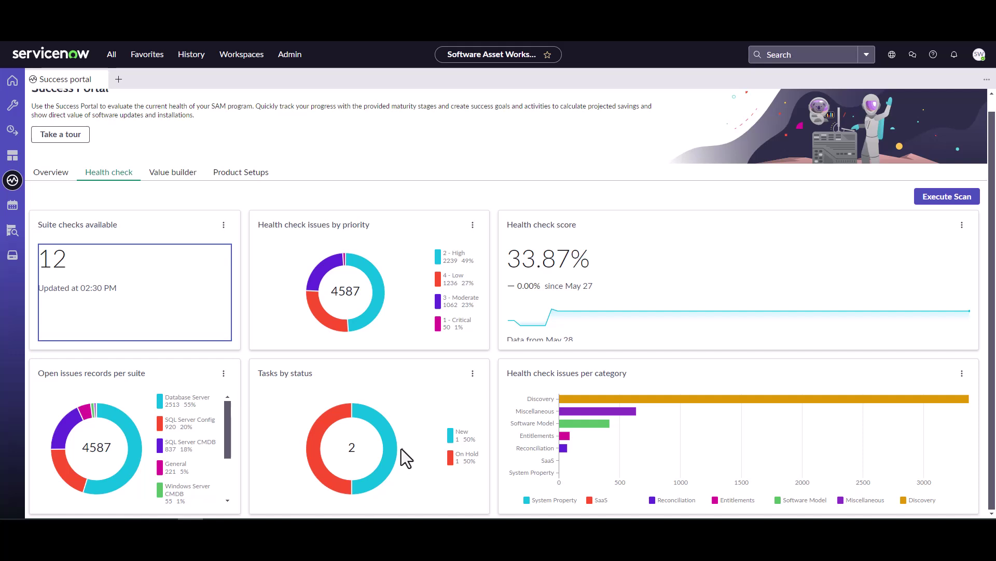
mouse_move(585, 401)
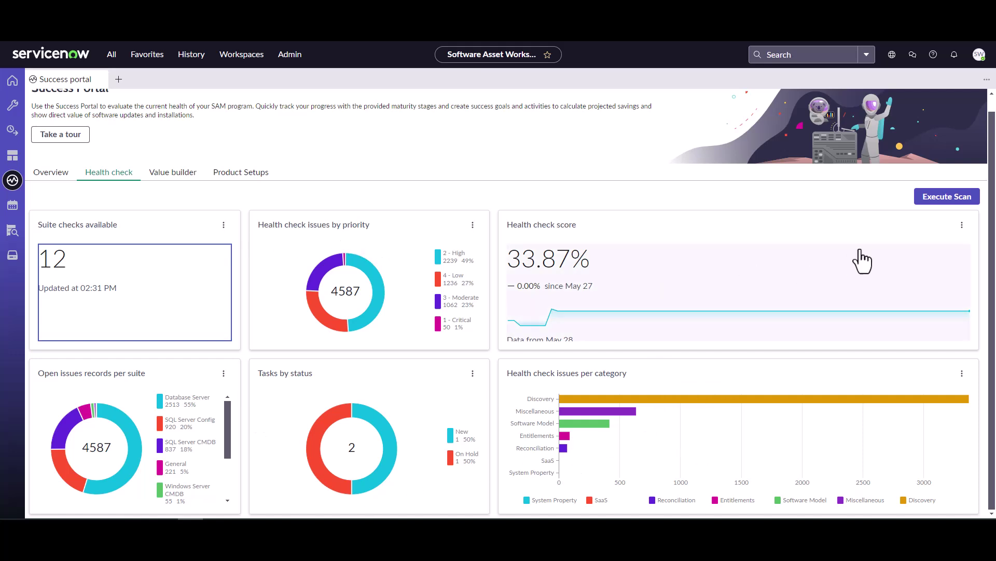
click(945, 208)
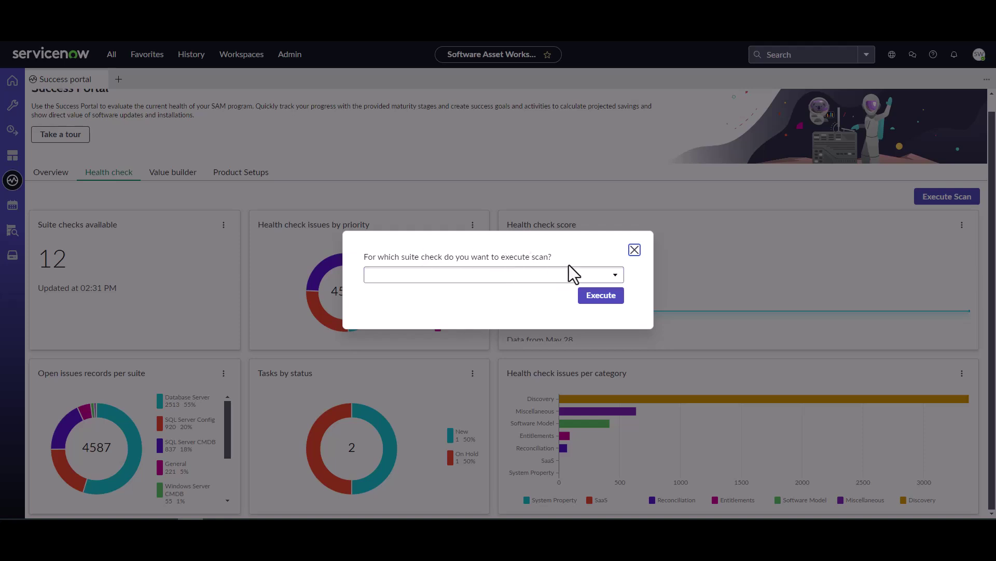
click(614, 278)
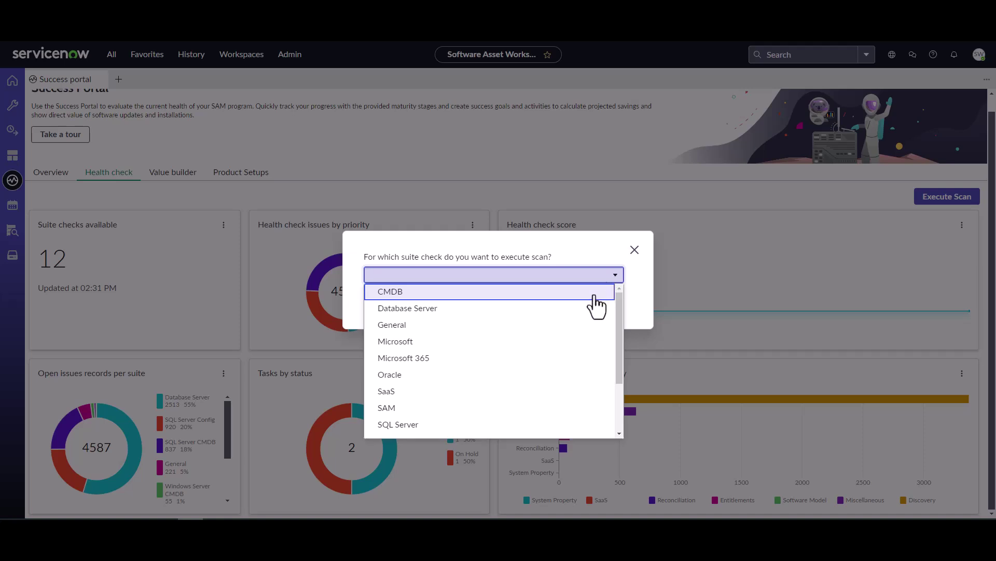
click(449, 425)
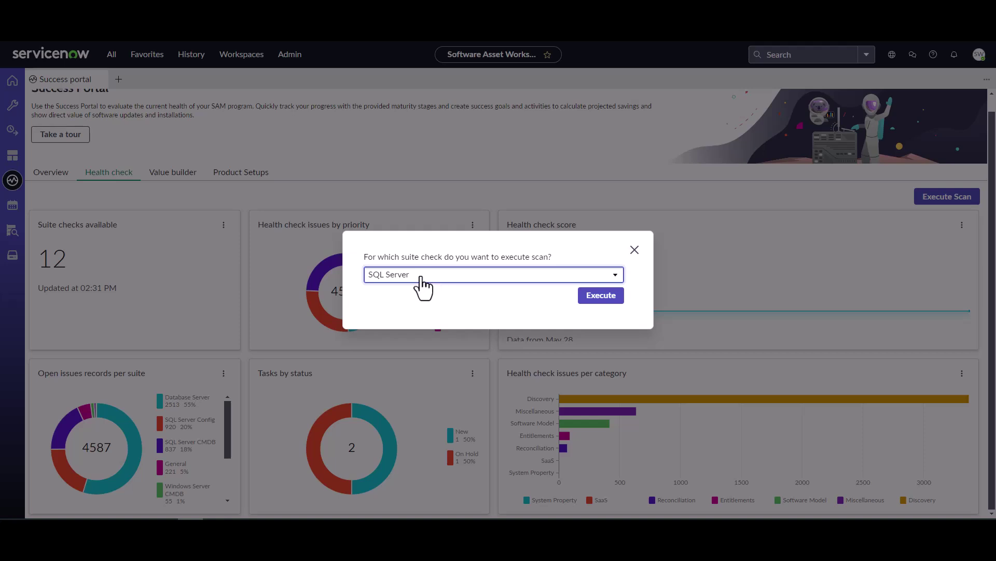
click(594, 300)
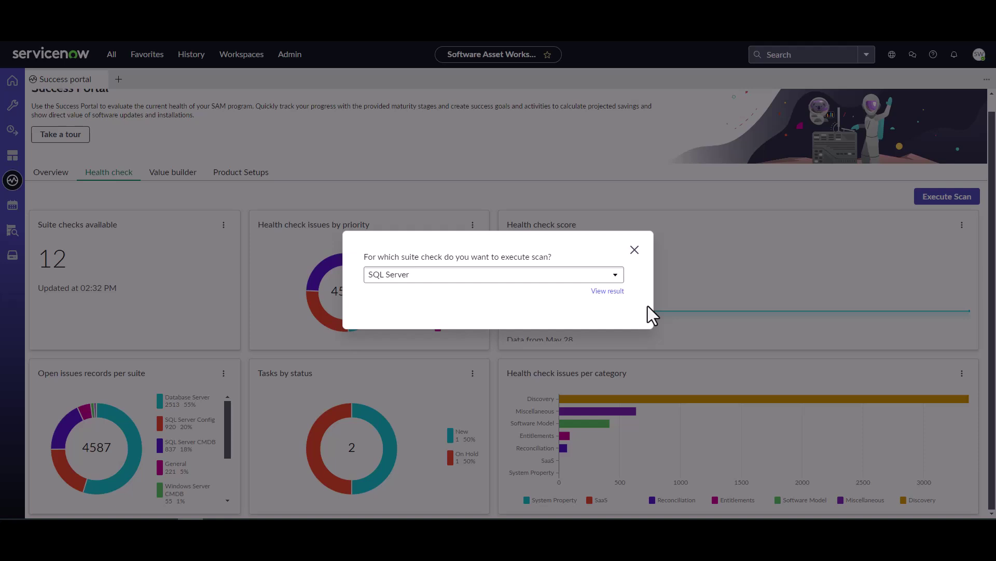
- View the SQL Server scan result, look through its scan findings, and close the scan dialog
click(608, 292)
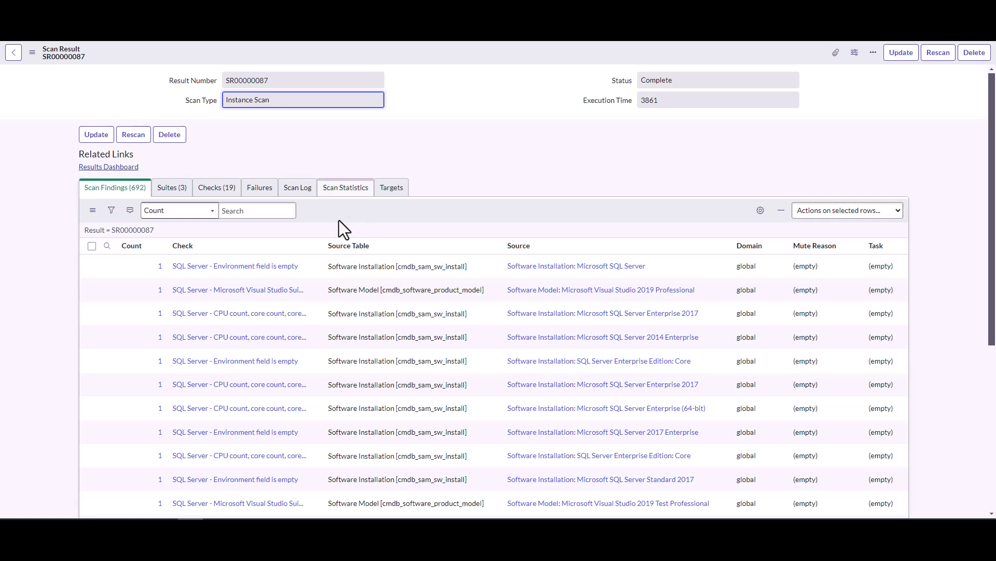
scroll(491, 416, down, 1)
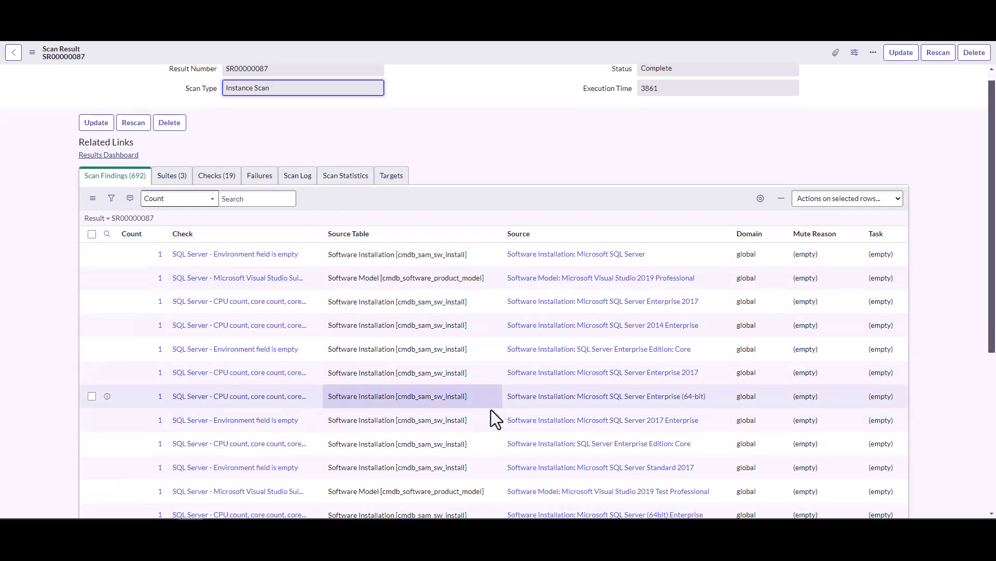
scroll(491, 409, down, 5)
scroll(491, 409, up, 5)
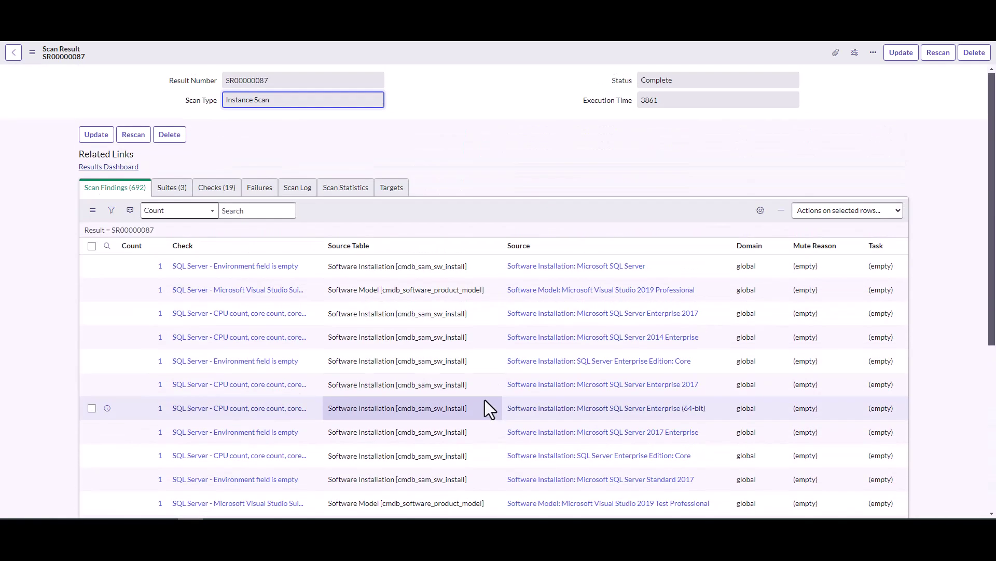
drag(274, 81, 219, 80)
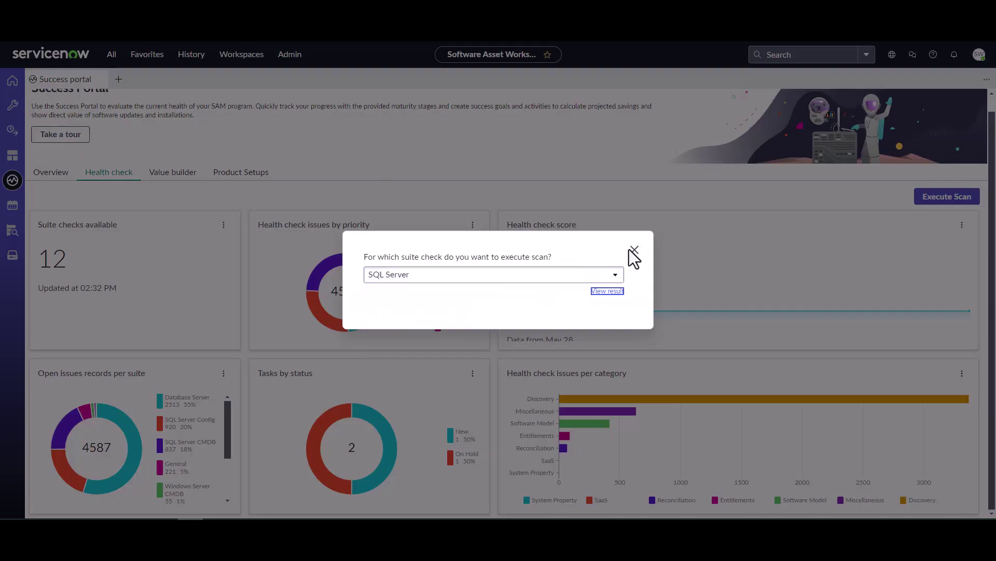
click(628, 251)
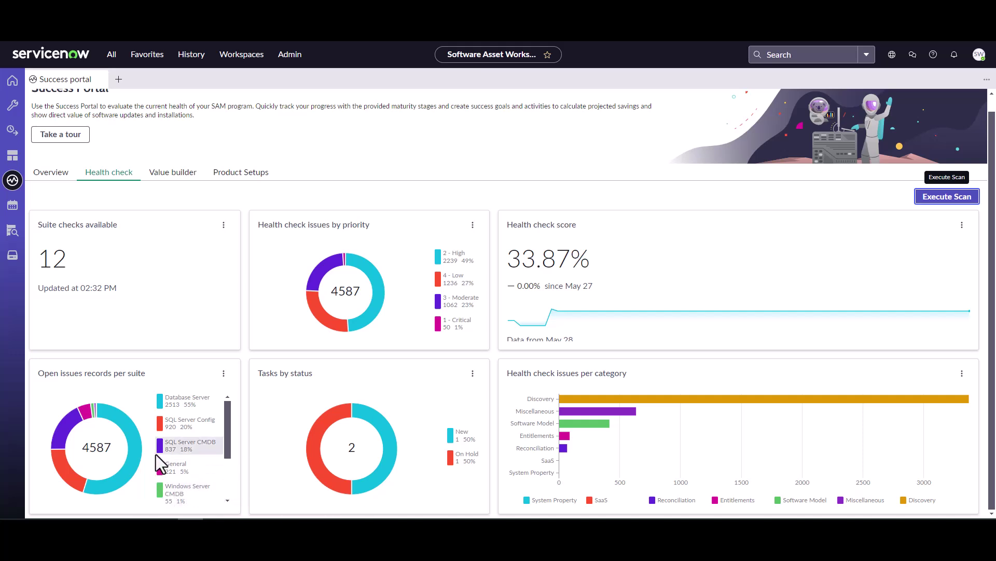
- Open the SQL Server CMDB records from the open issues per suite chart and show only those matching result SR00000087
click(70, 436)
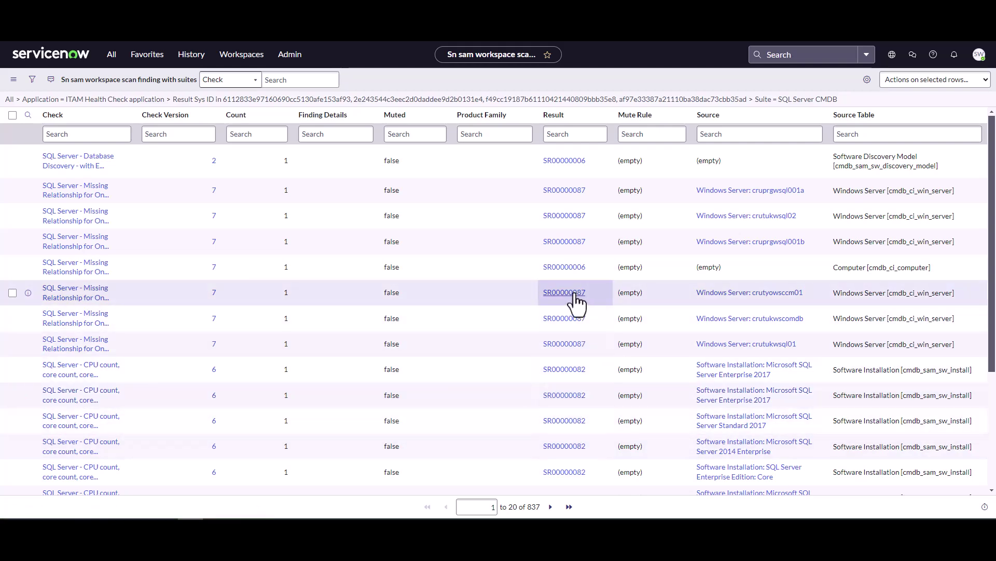
right_click(555, 220)
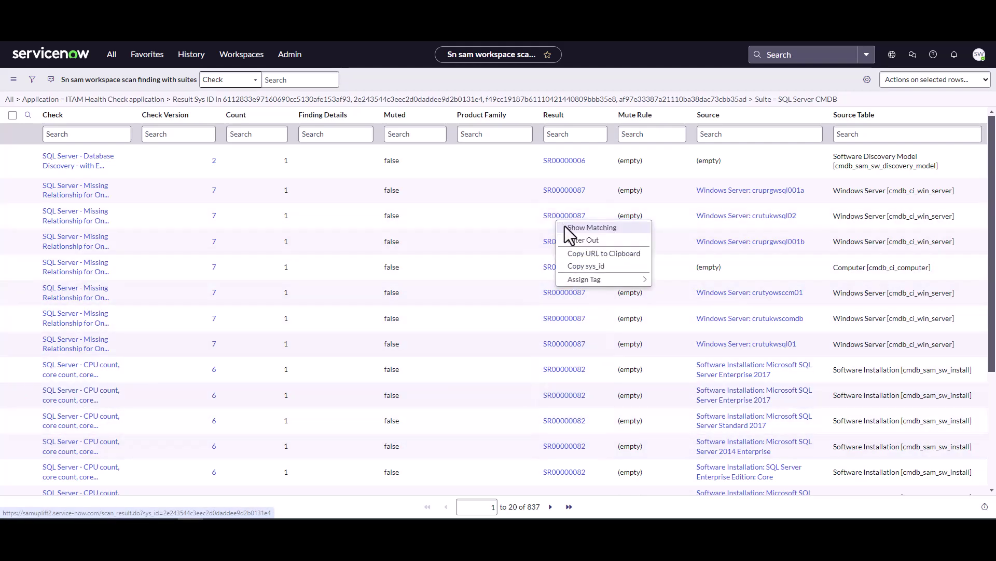
click(568, 227)
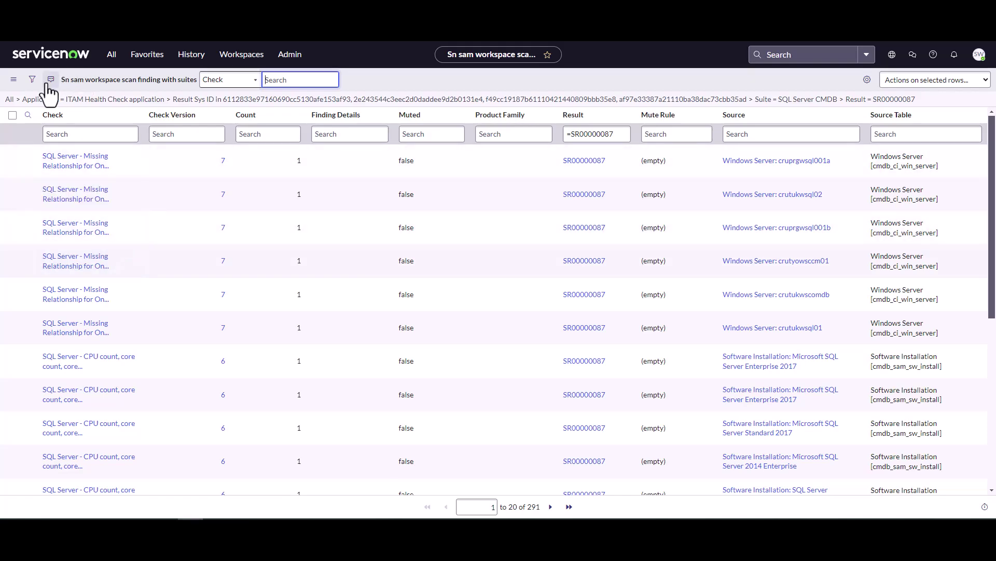
- Remove the Suite condition from the findings filter and rerun it with the result condition kept
click(32, 79)
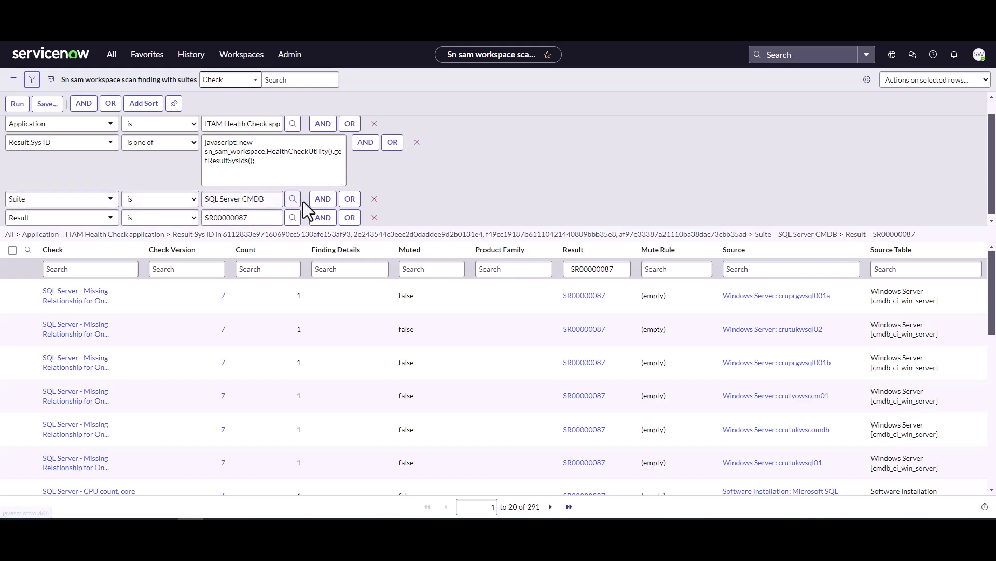
click(373, 199)
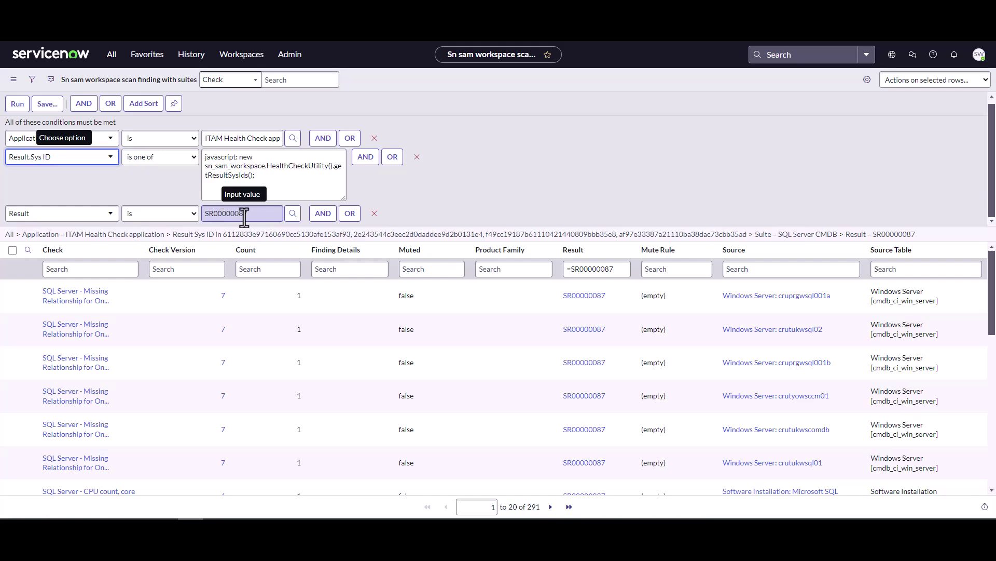
click(17, 104)
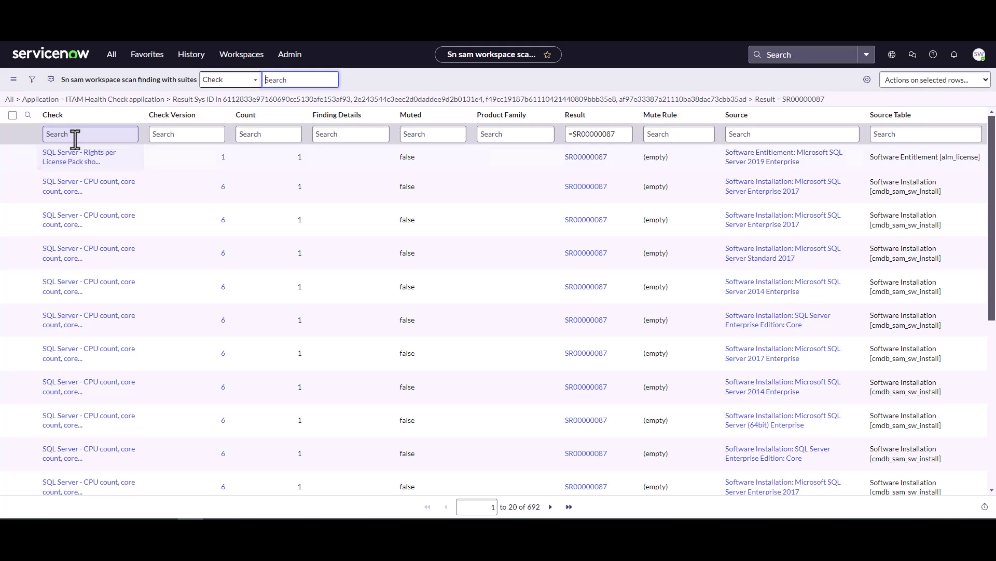
- Group the findings by Check and collapse the Rights per License Pack group
click(58, 116)
right_click(58, 118)
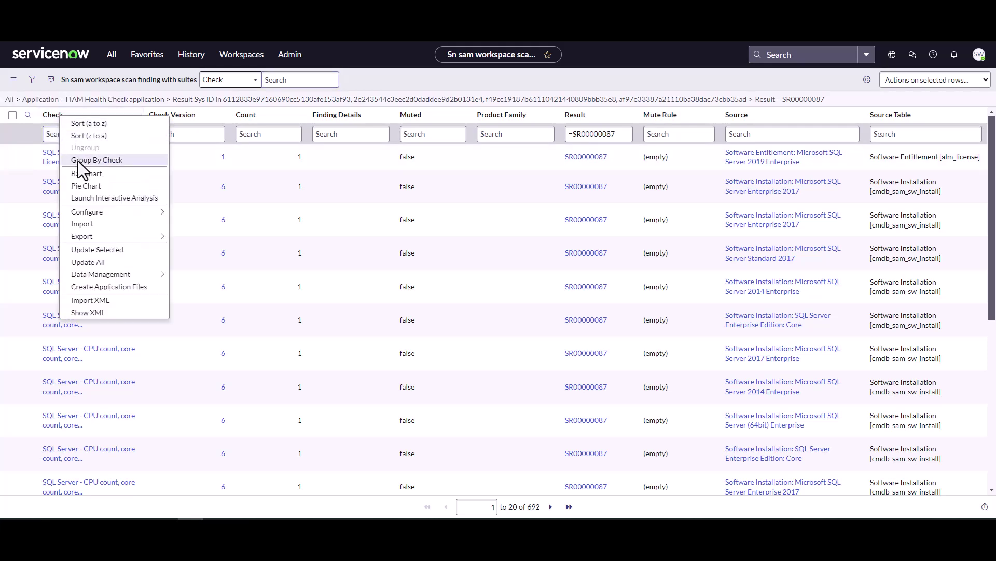
key(Escape)
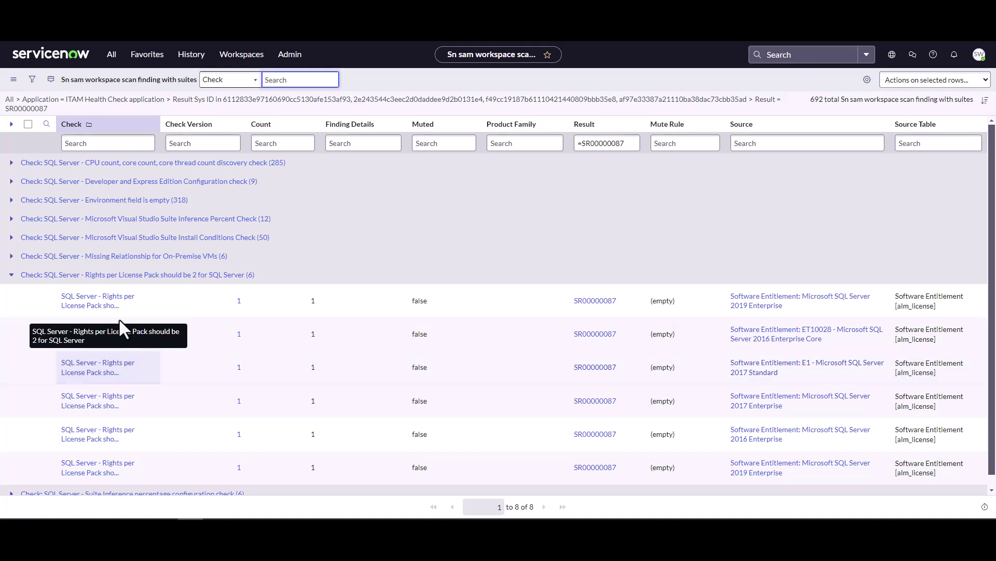
click(11, 275)
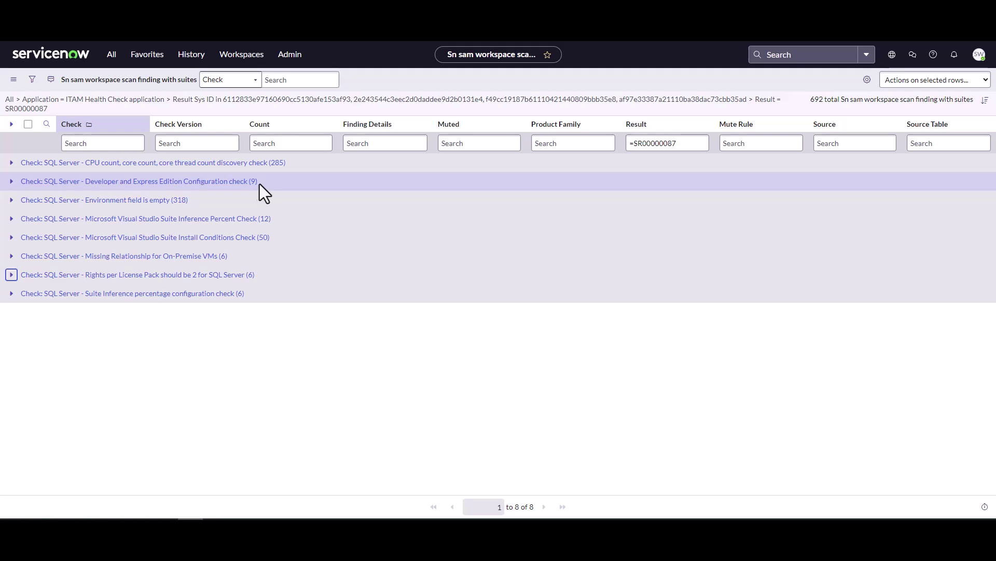
- Expand the Developer and Express Edition Configuration check group, read the check's description and resolution details, and return to the findings
click(11, 181)
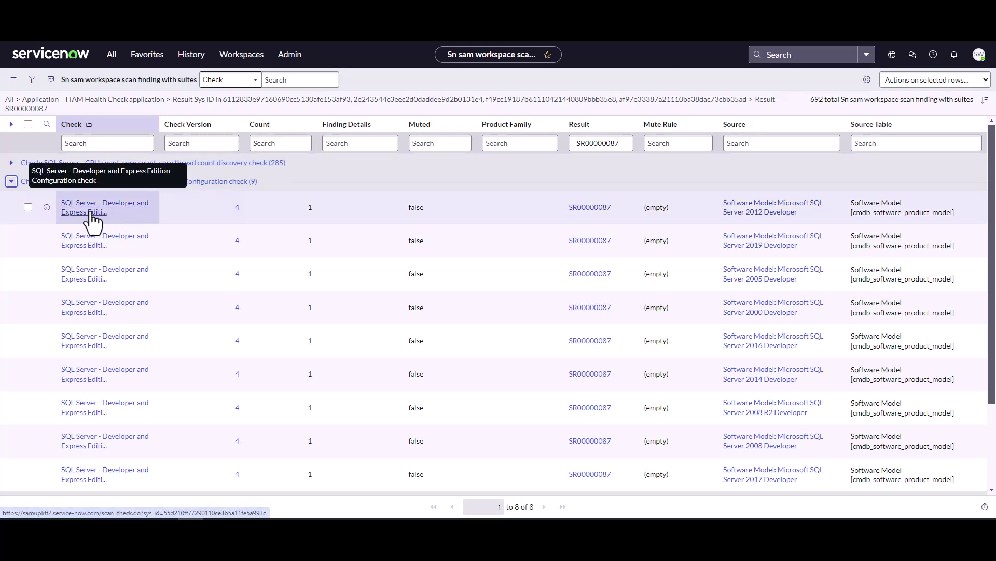
click(92, 214)
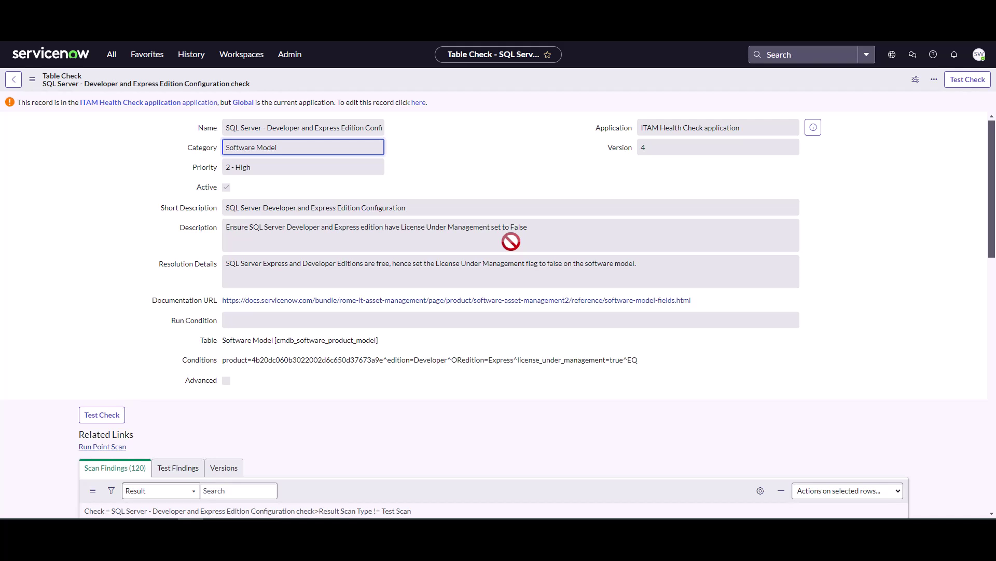
click(15, 83)
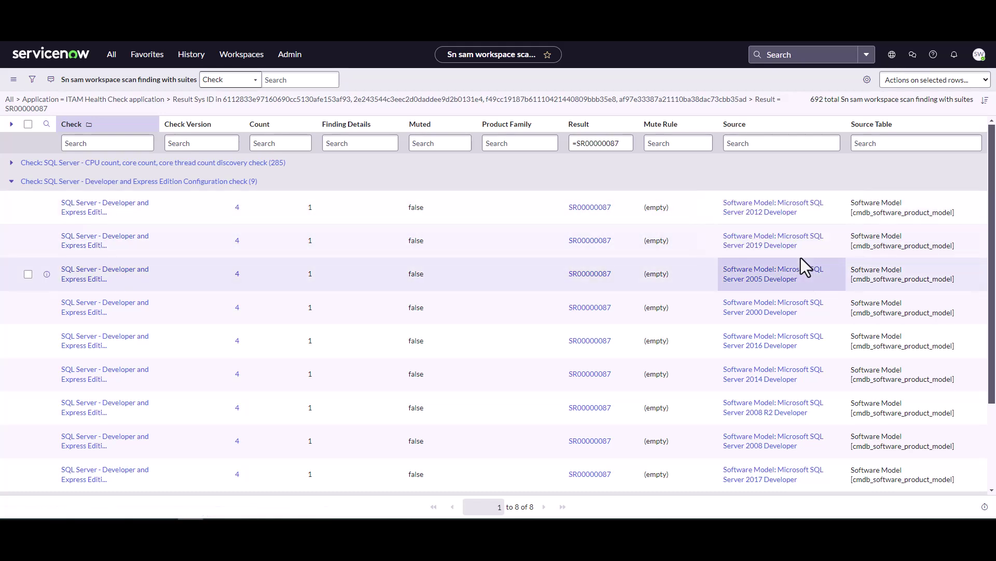
- Turn off License under management on the Microsoft SQL Server 2005 Developer software model, save it, and collapse its findings group
click(755, 220)
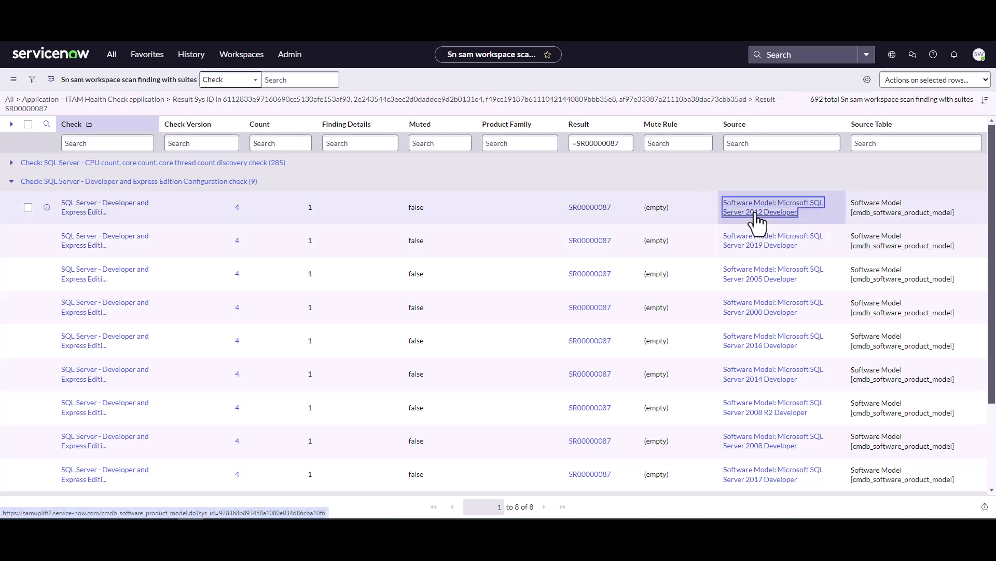
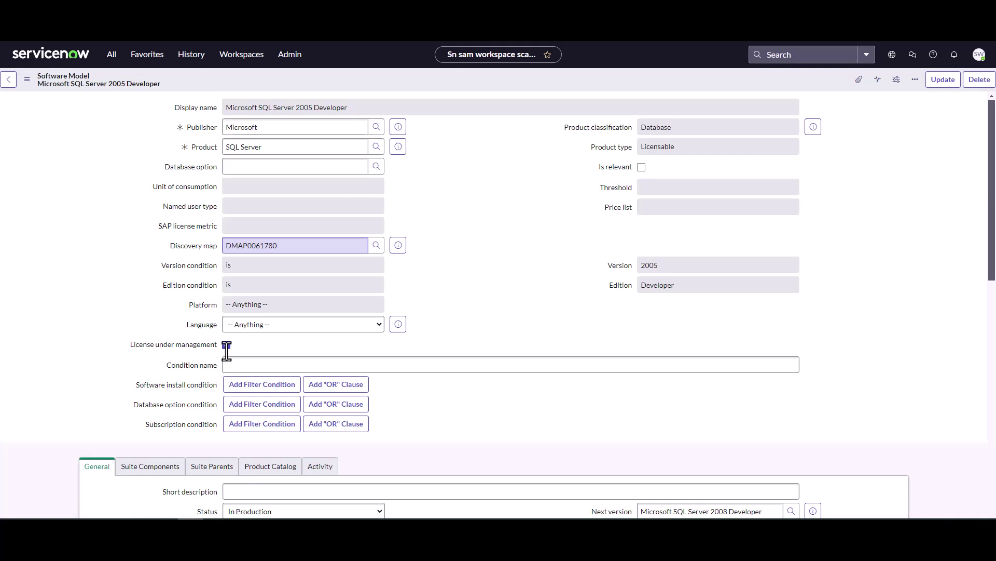
click(226, 288)
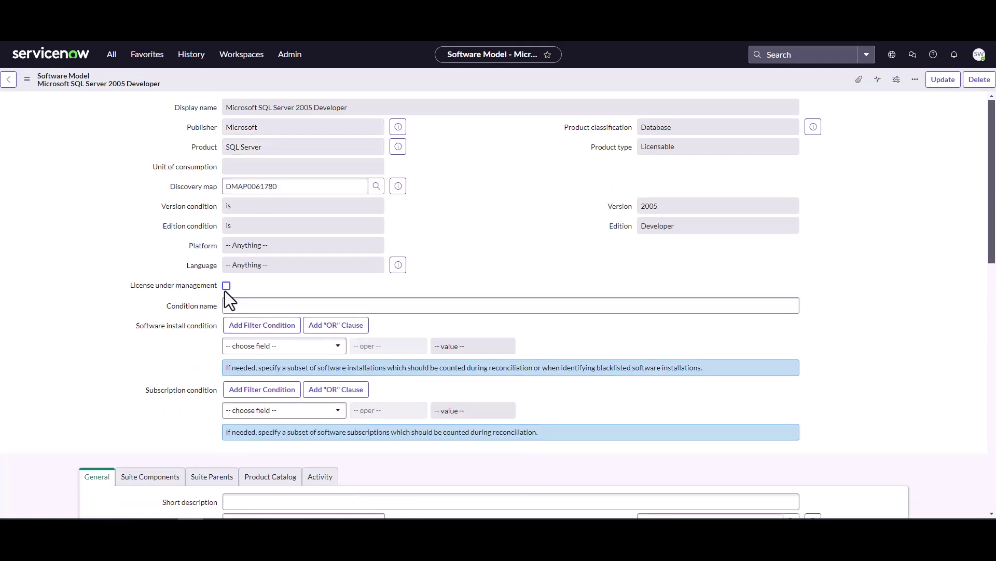
click(933, 86)
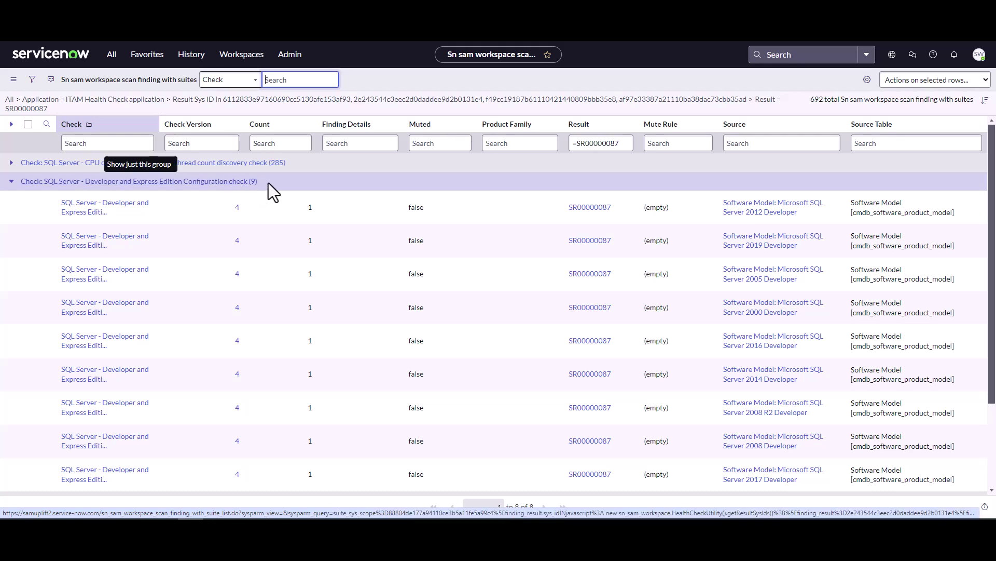
click(12, 181)
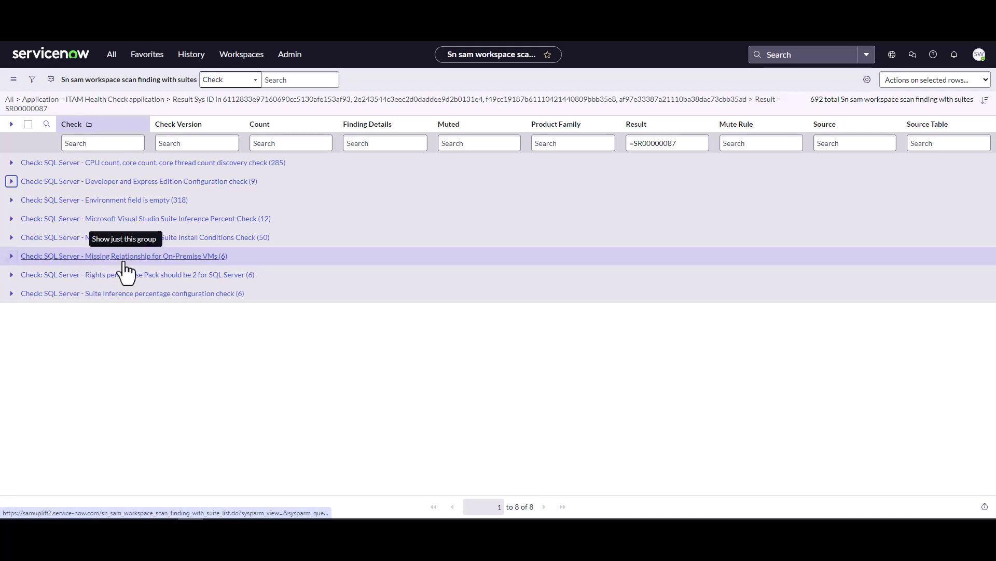
- Expand the Rights per License Pack check group, read the check's description and resolution details, and return to the findings
click(11, 274)
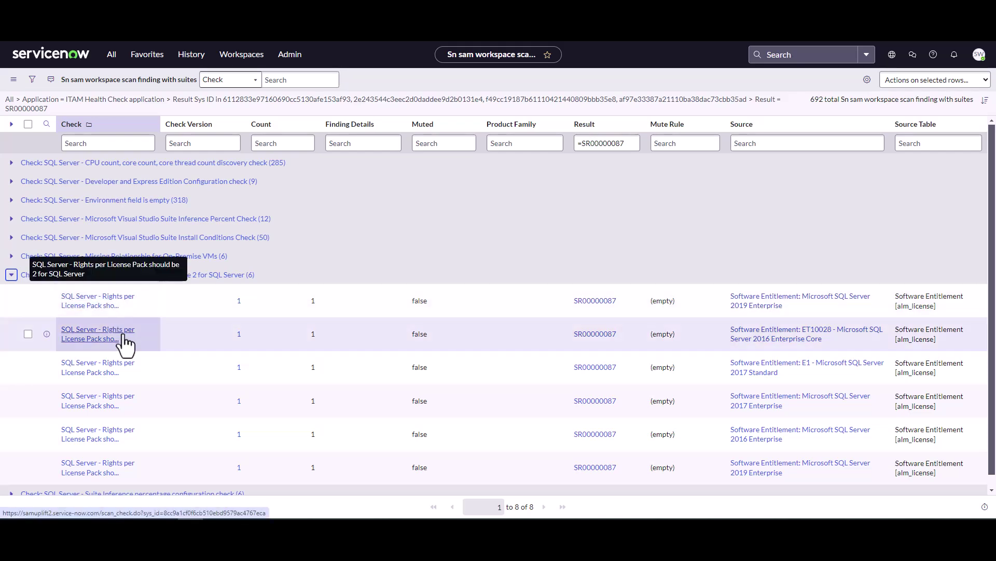
click(99, 307)
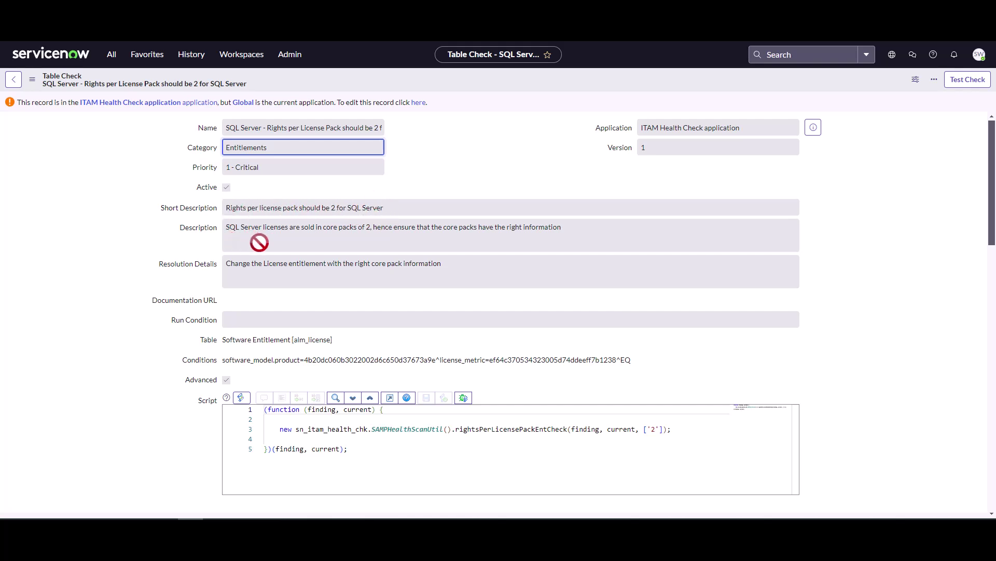
click(13, 79)
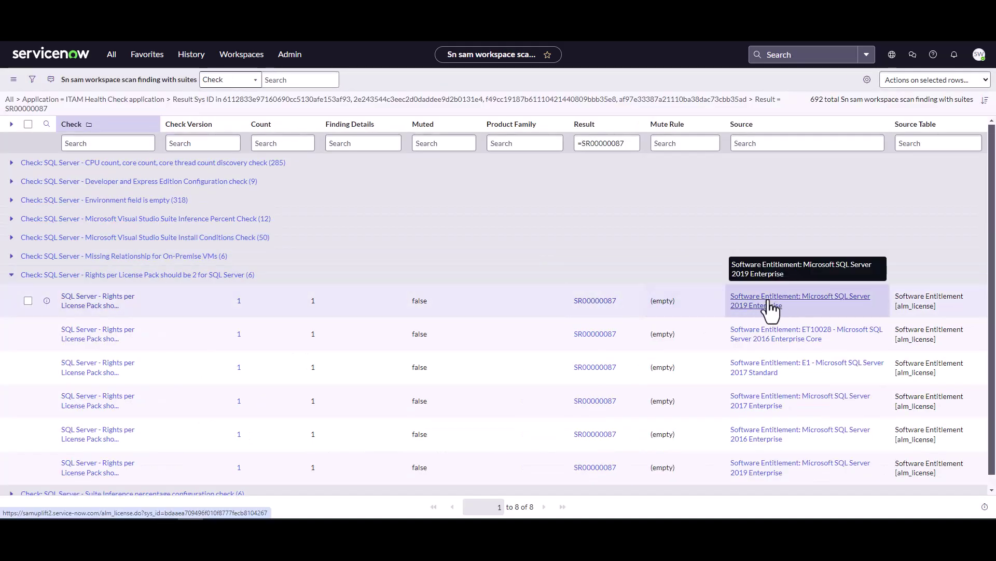
- Set Rights per license pack to 2 on the first listed Microsoft SQL Server 2019 Enterprise entitlement, save it, and collapse its findings group
click(769, 307)
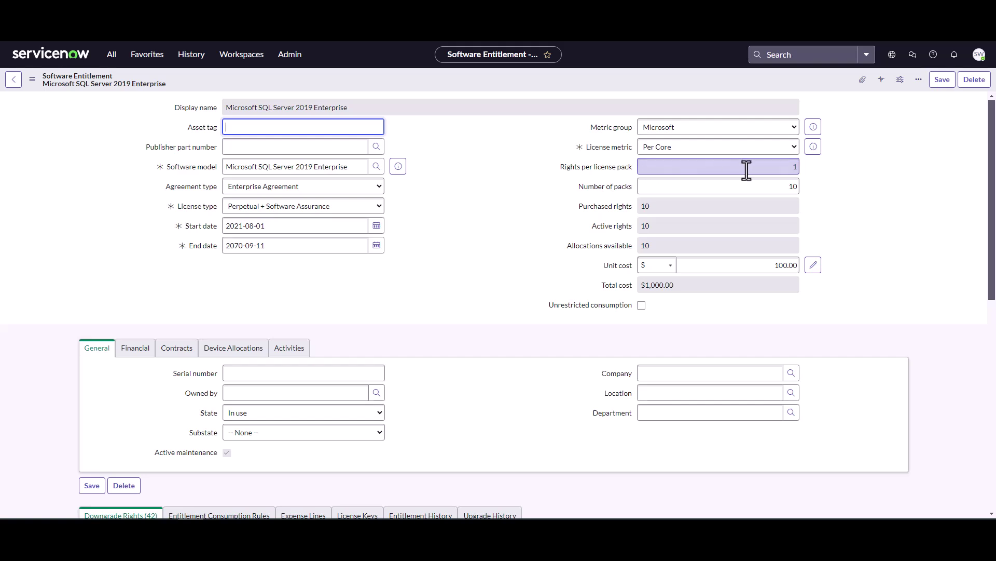
drag(790, 168, 799, 167)
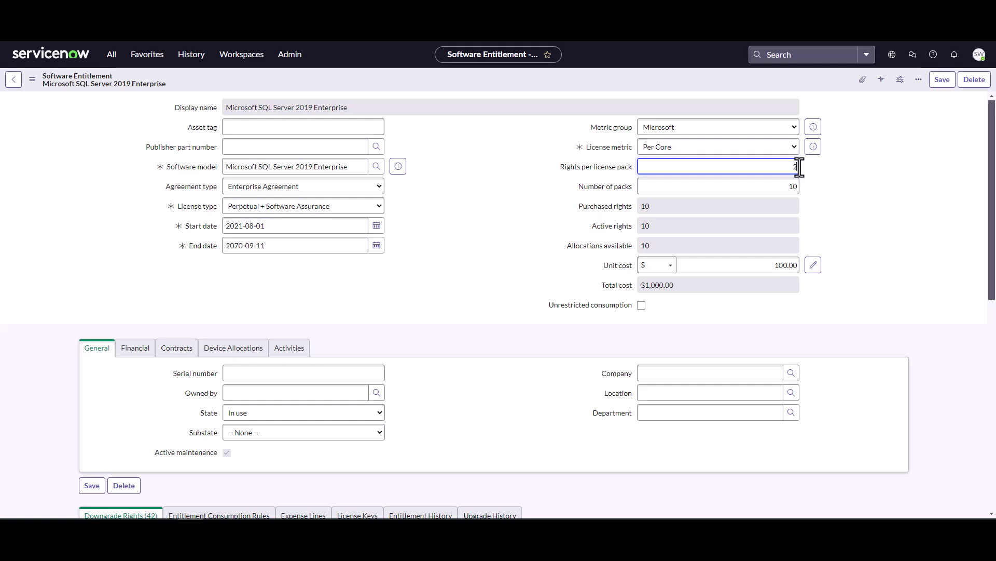
click(941, 91)
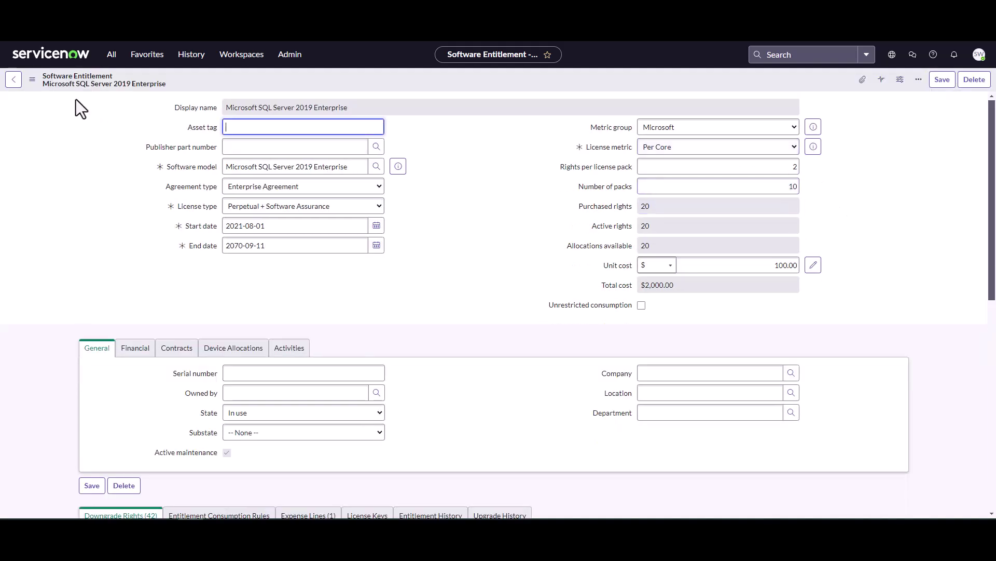
click(16, 80)
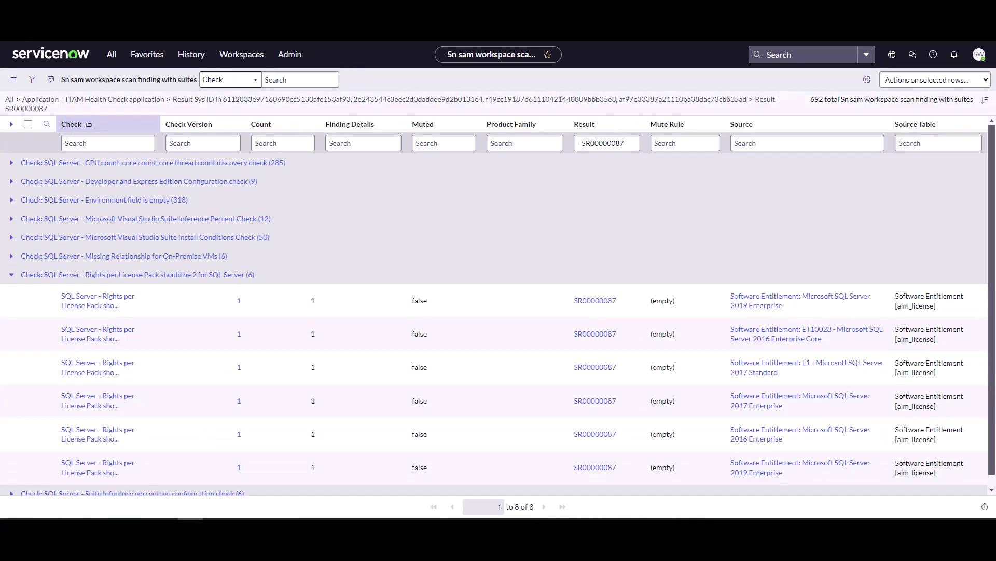
click(11, 275)
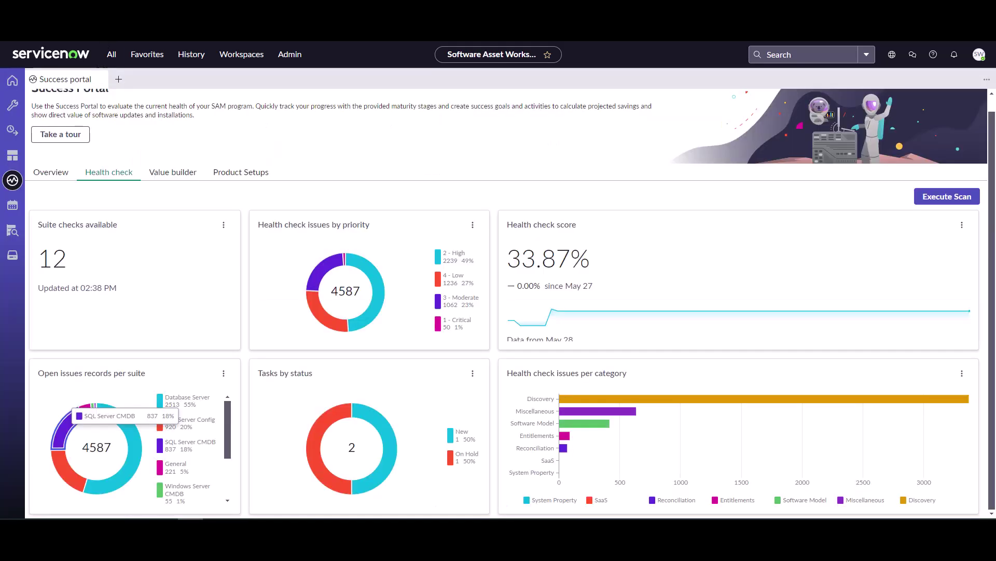
- Execute a new health check scan for the SQL Server suite from the Success Portal and view its result
click(946, 203)
click(475, 275)
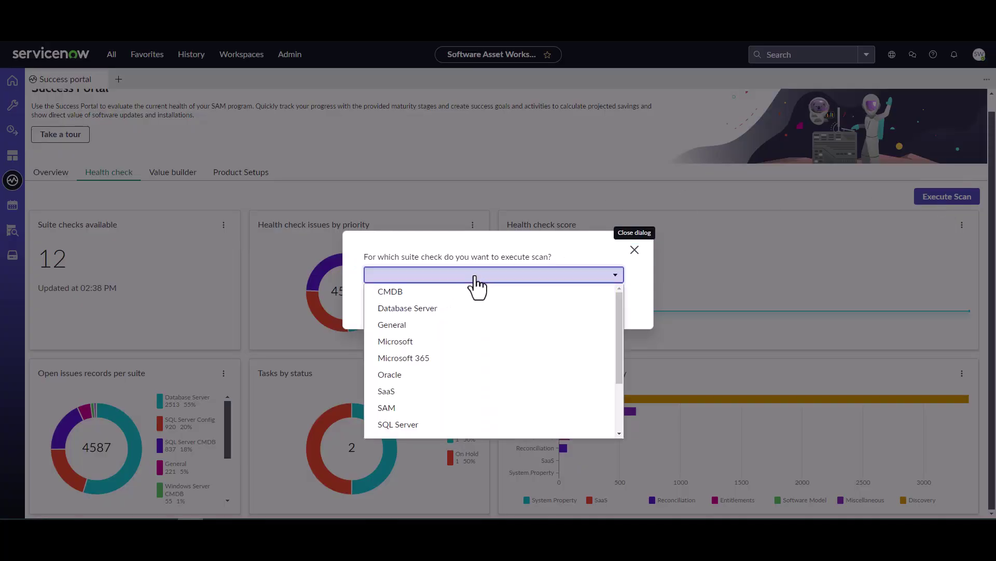
click(456, 424)
click(606, 299)
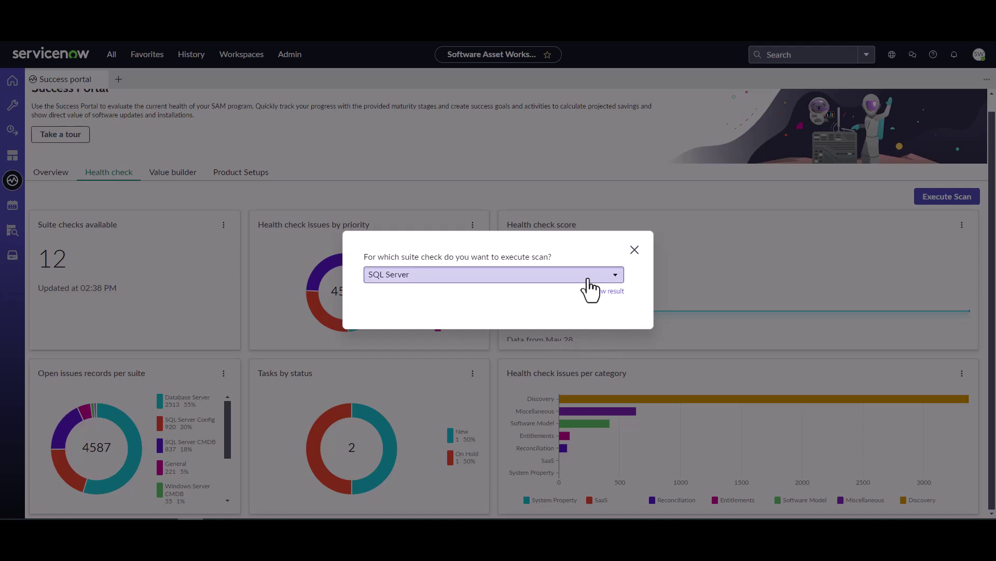
click(600, 293)
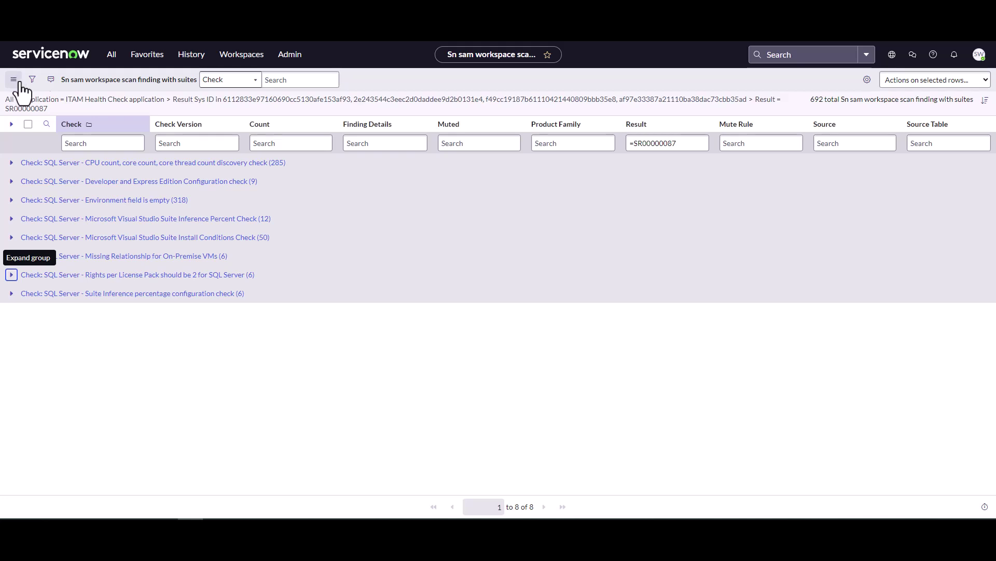
- Filter the findings to result SR00000088 and expand the Developer and Express Edition Configuration check group to review its remaining software models
click(32, 79)
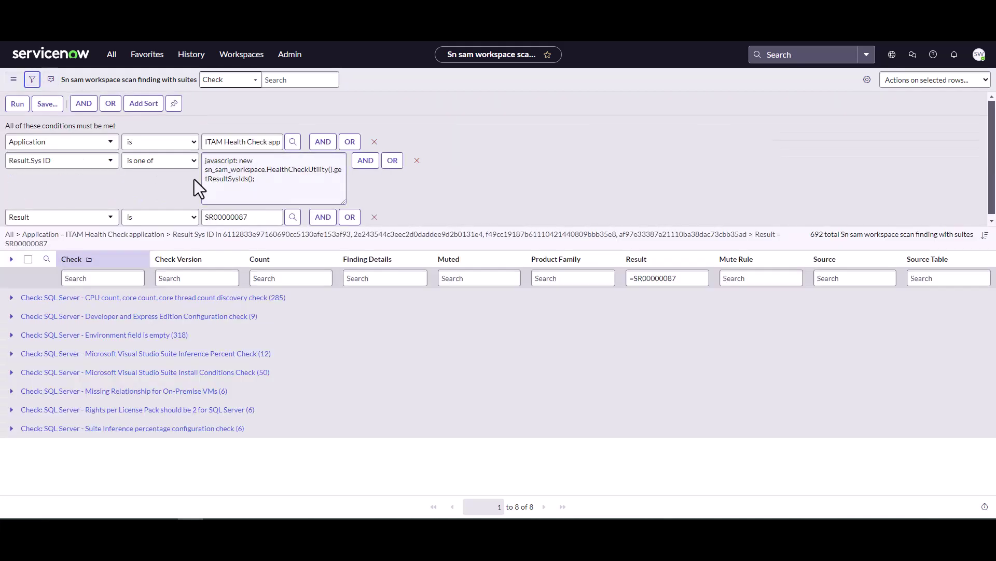
click(261, 217)
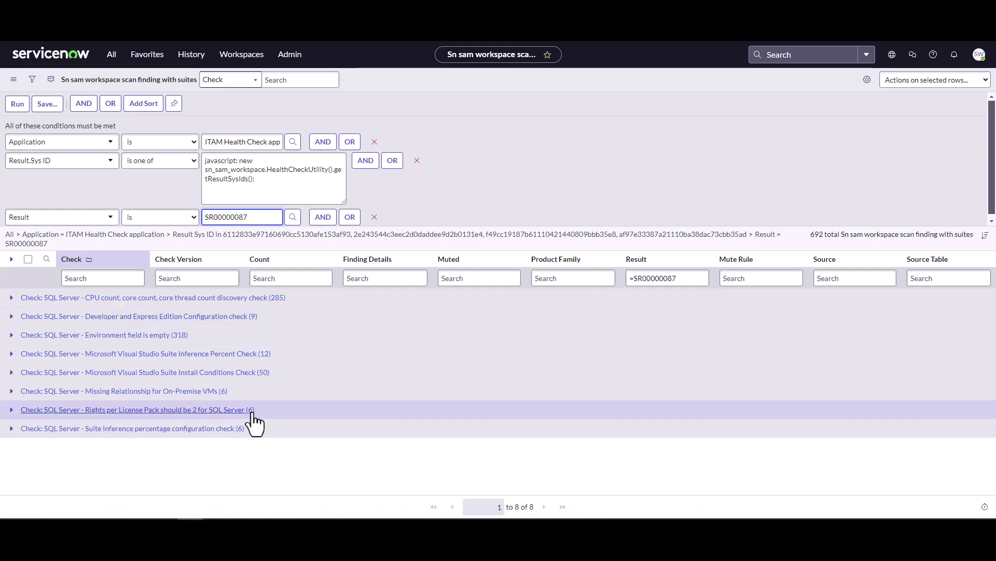
click(262, 217)
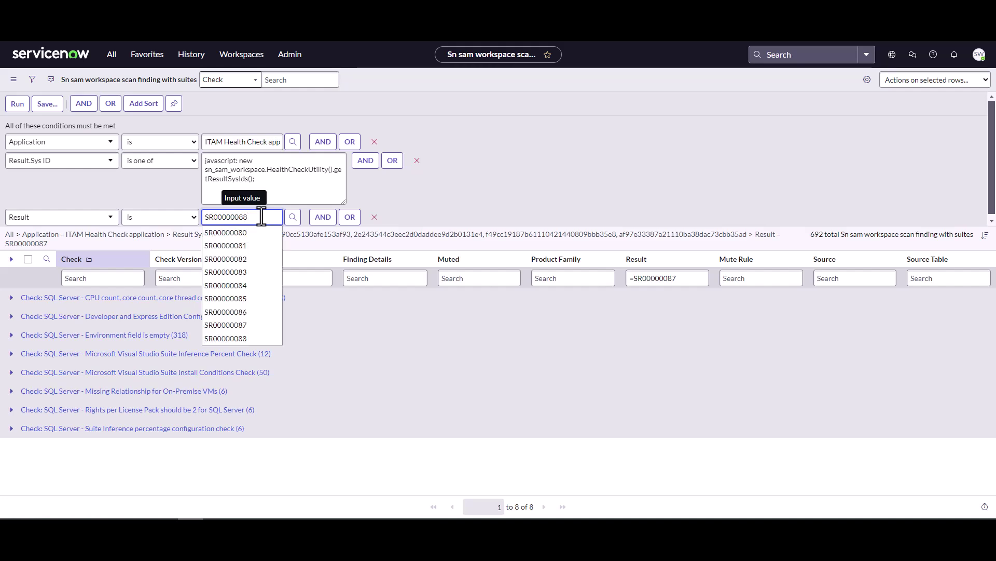
key(Escape)
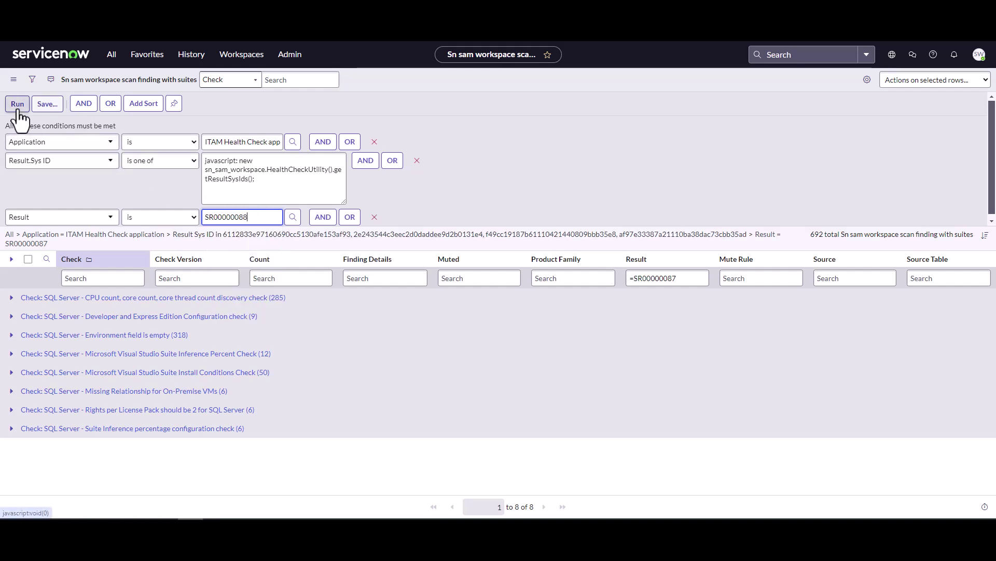
click(19, 108)
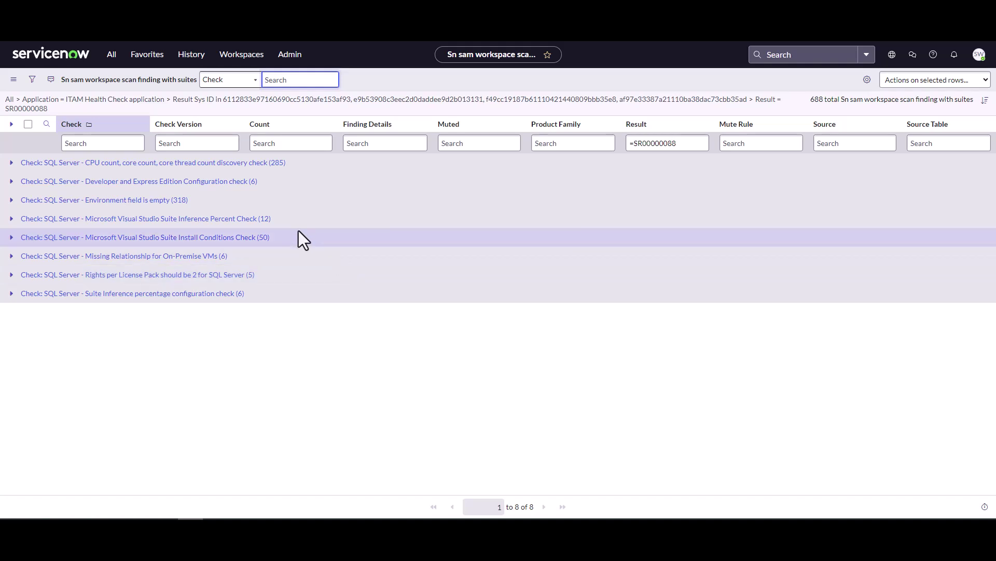
click(12, 181)
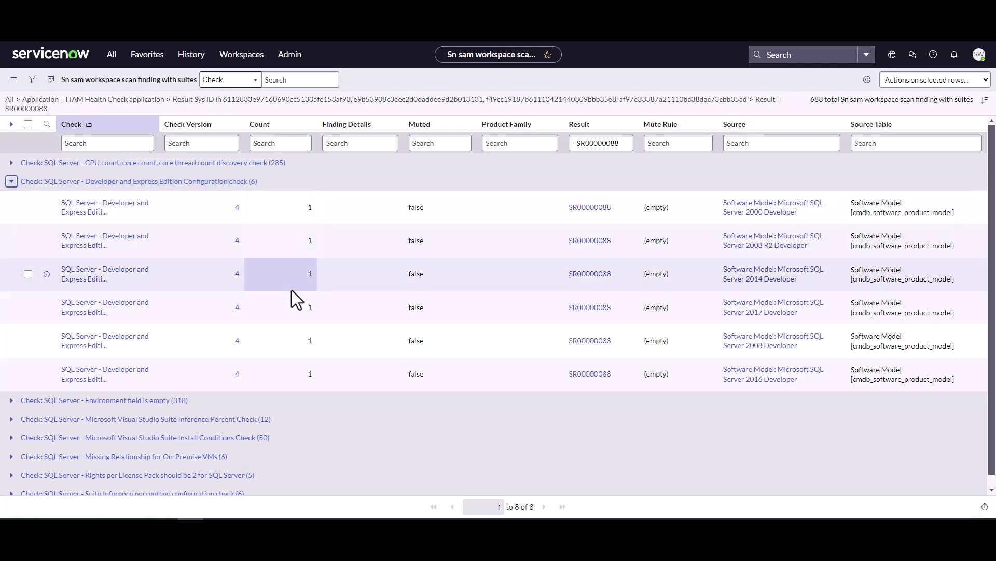
scroll(278, 432, down, 1)
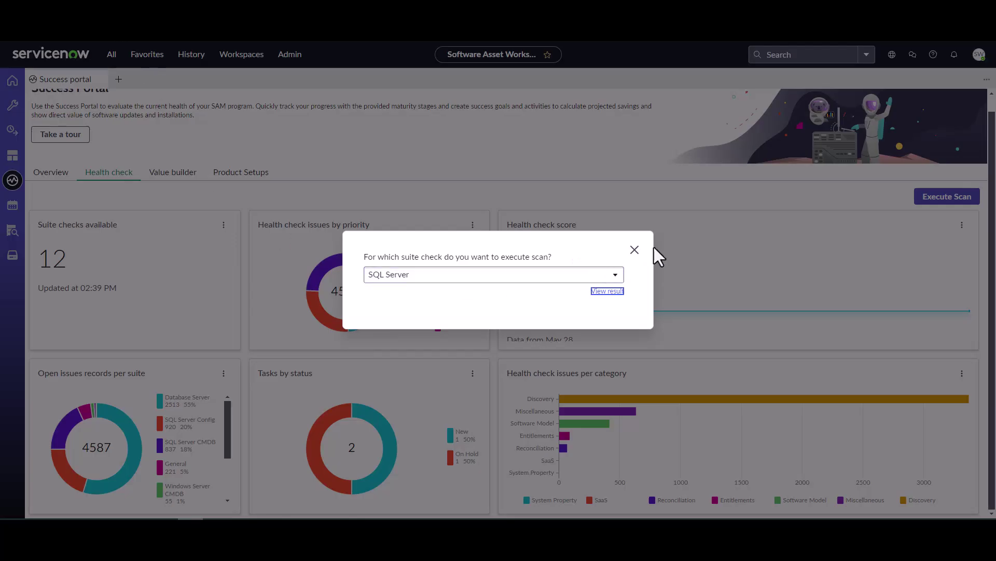
- Close the scan dialog and open the Discovery findings from the Health check issues per category chart
click(633, 251)
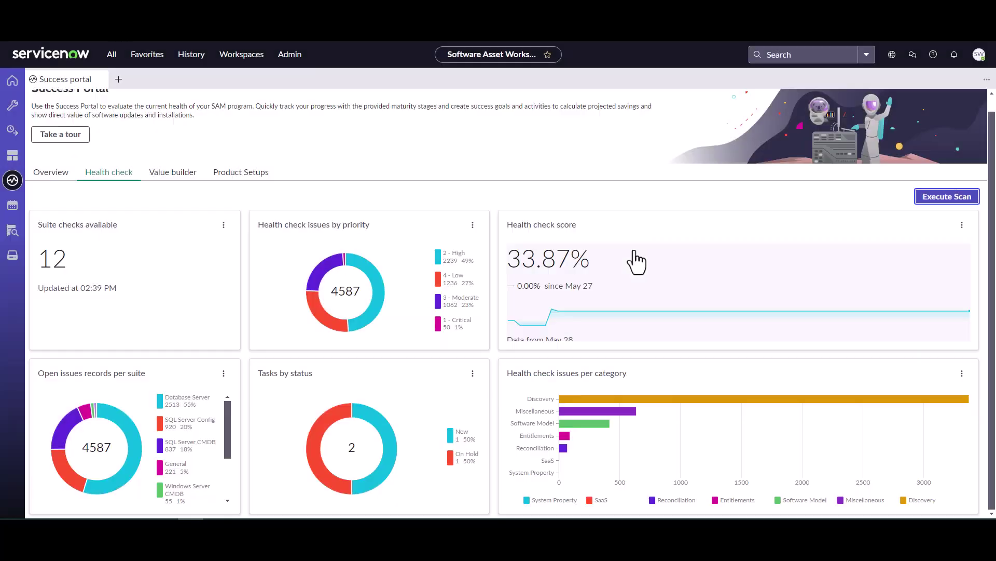
mouse_move(588, 401)
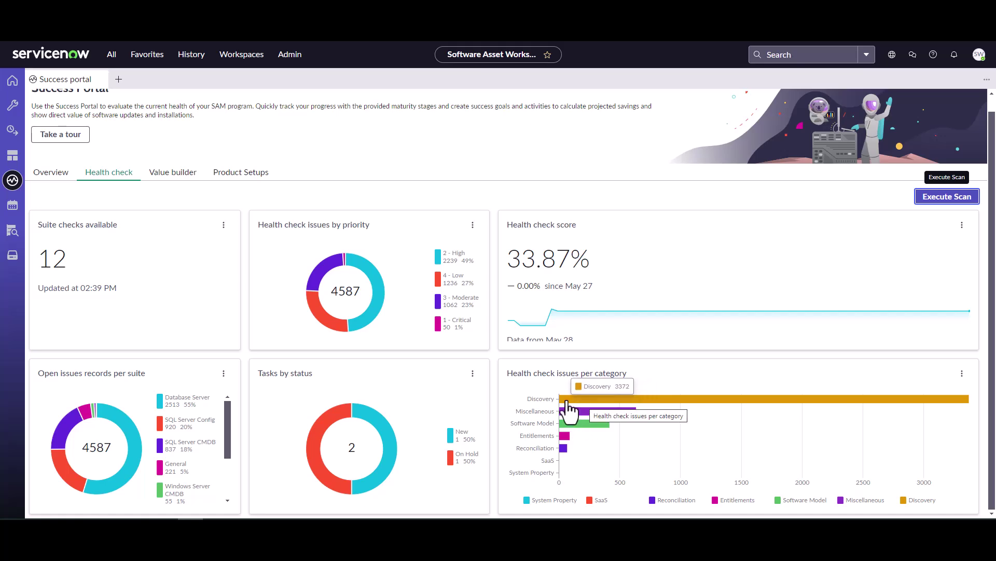
click(568, 401)
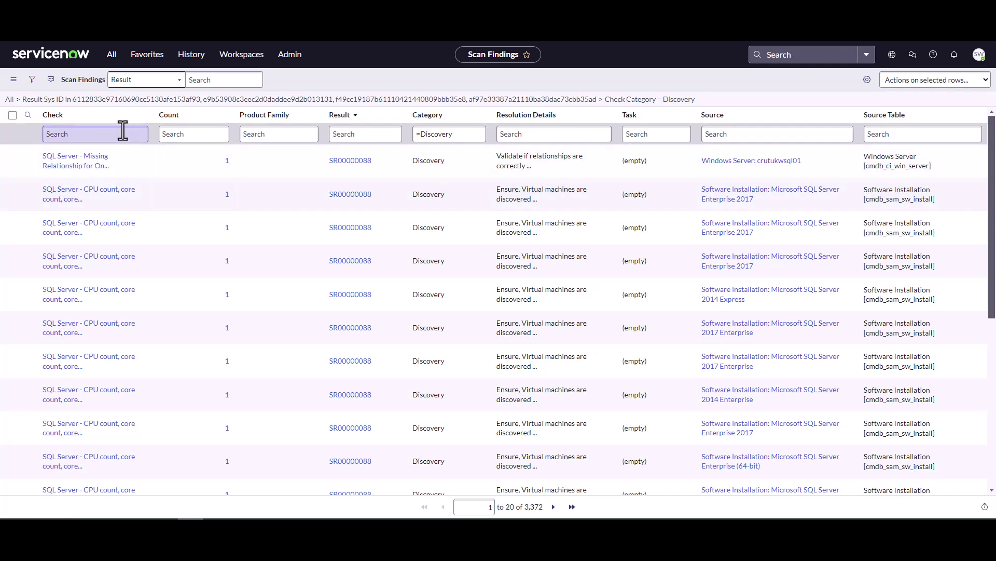
- Remove the Discovery category condition from the scan findings filter, rerun it, and group the findings by Check
right_click(121, 117)
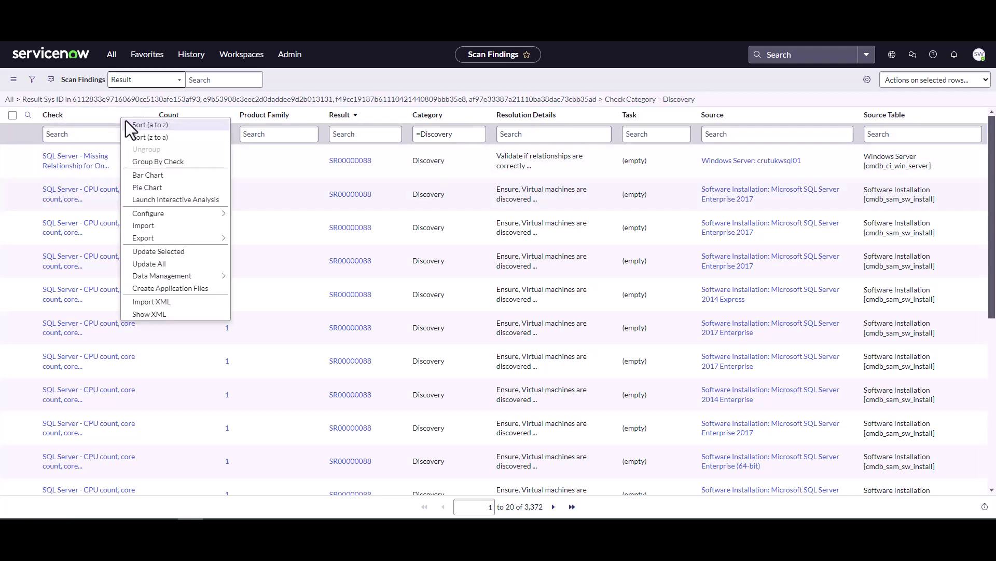
click(27, 86)
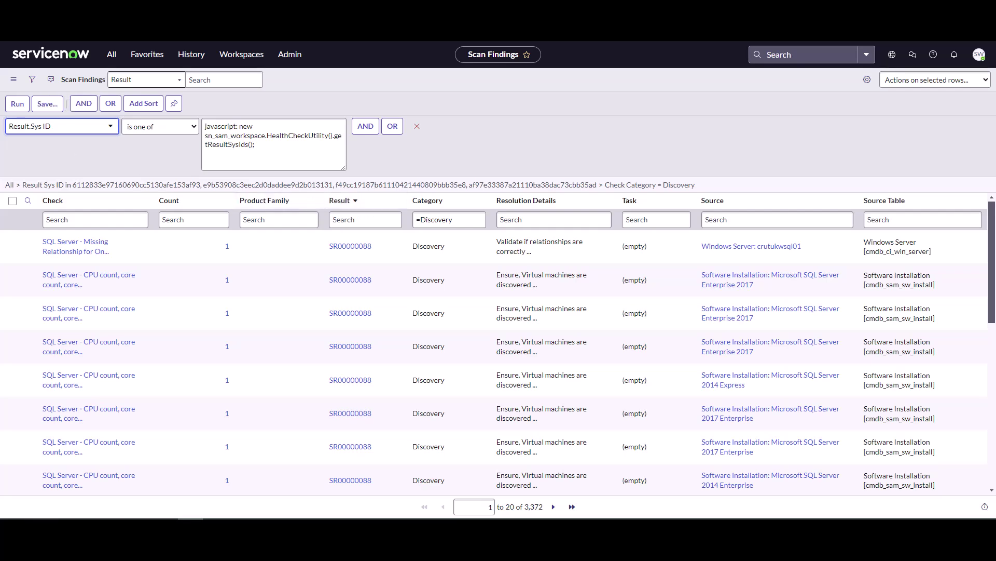
click(17, 104)
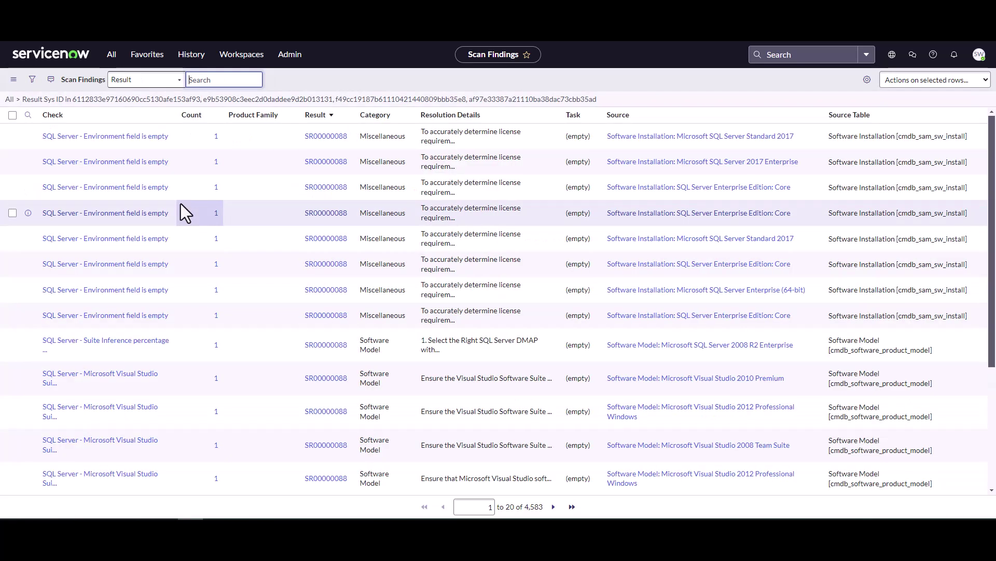
right_click(69, 116)
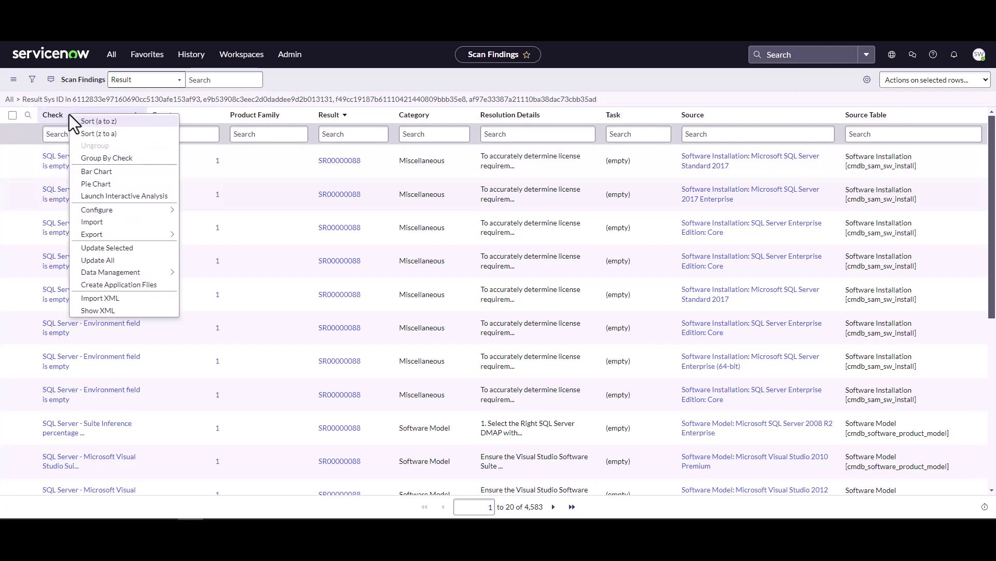
click(89, 158)
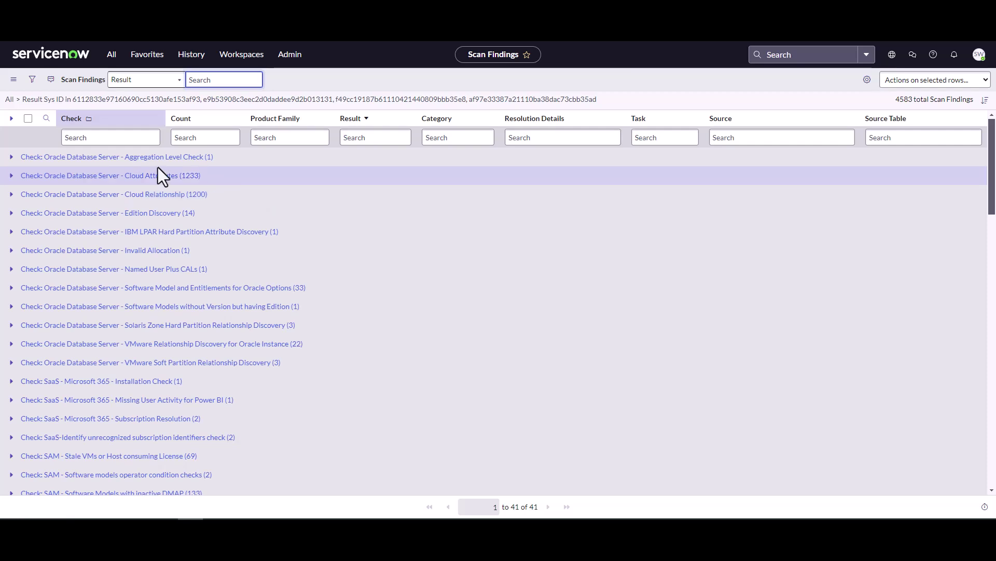
- Collapse the Environment field is empty group and examine the check groups for Oracle, SaaS, SAM, SQL Server and Windows Server
scroll(166, 304, down, 3)
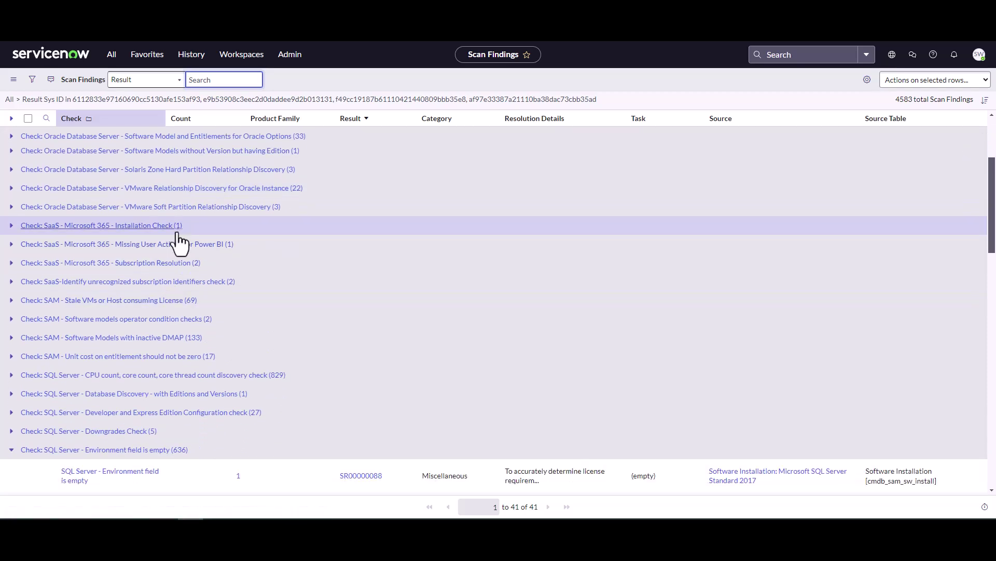
click(11, 450)
scroll(98, 365, down, 5)
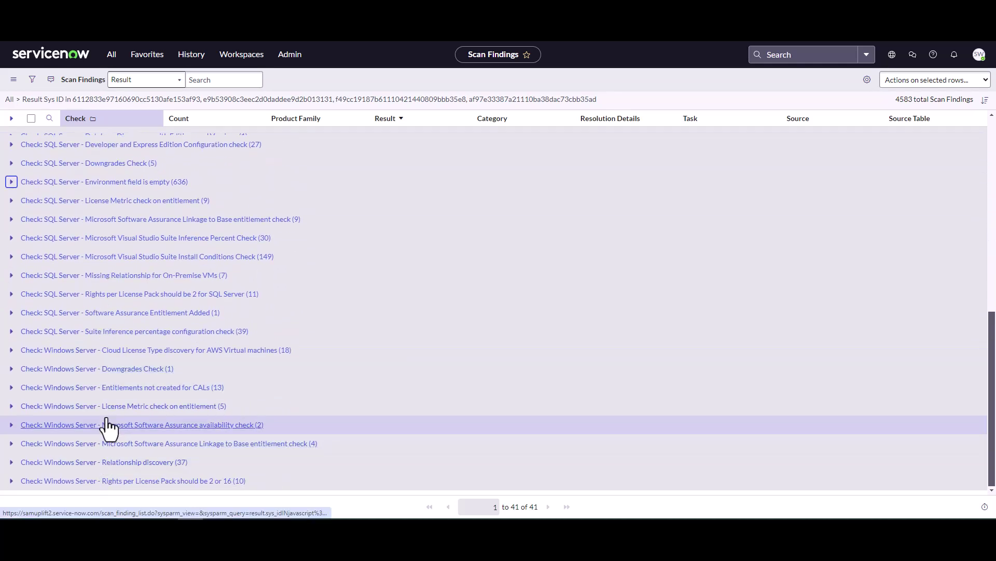
scroll(94, 410, up, 1)
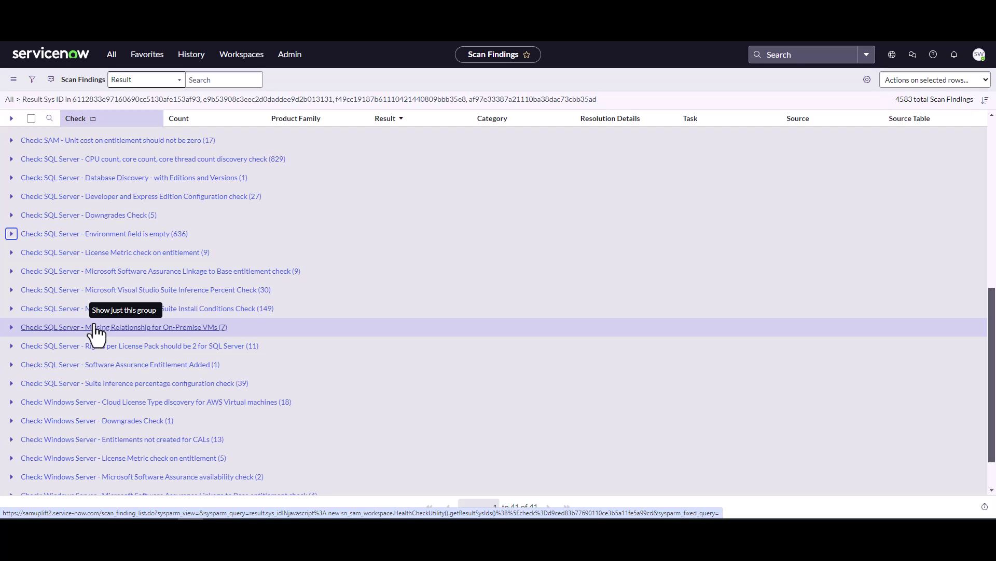
scroll(156, 397, down, 1)
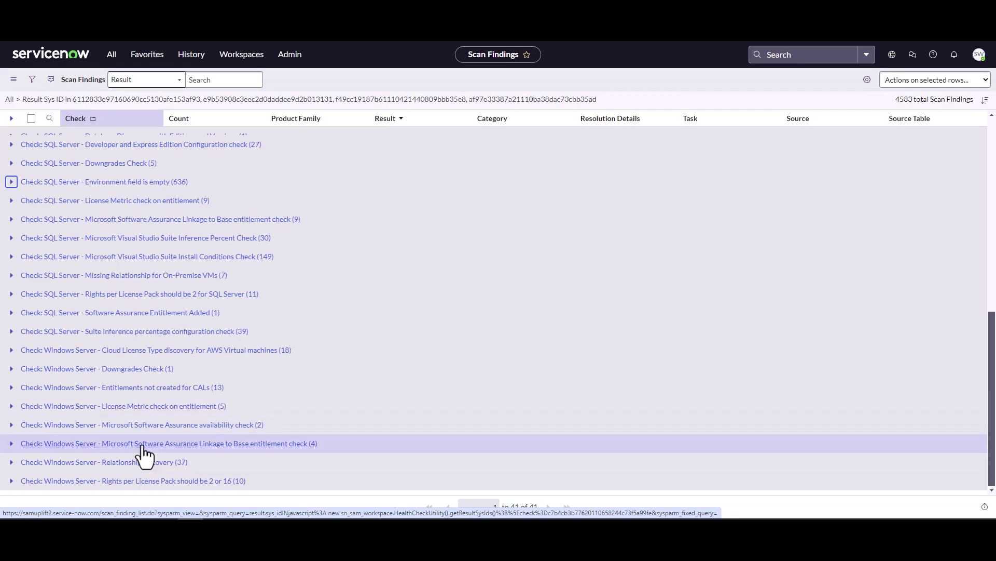
scroll(161, 402, up, 4)
scroll(162, 397, up, 1)
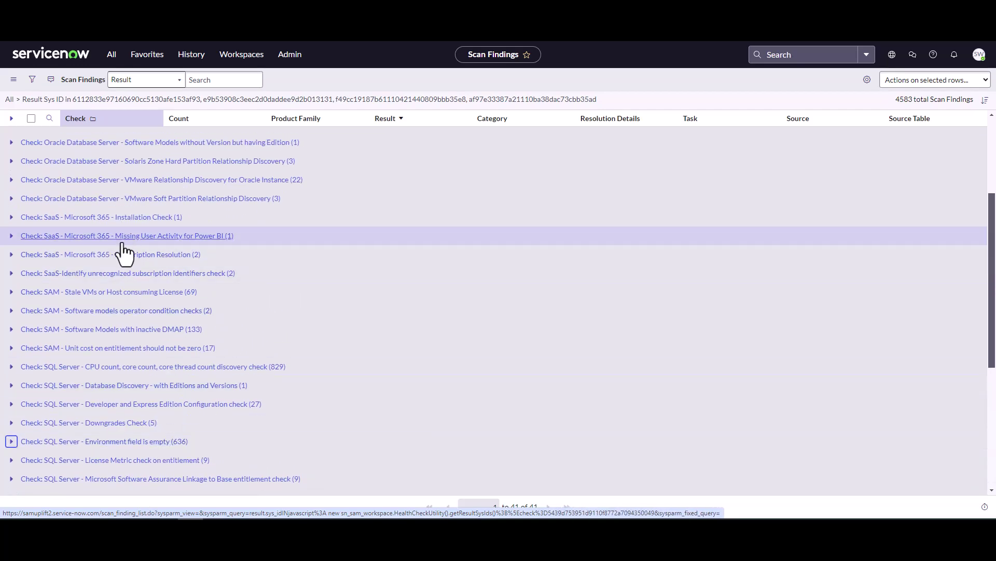
scroll(116, 254, up, 3)
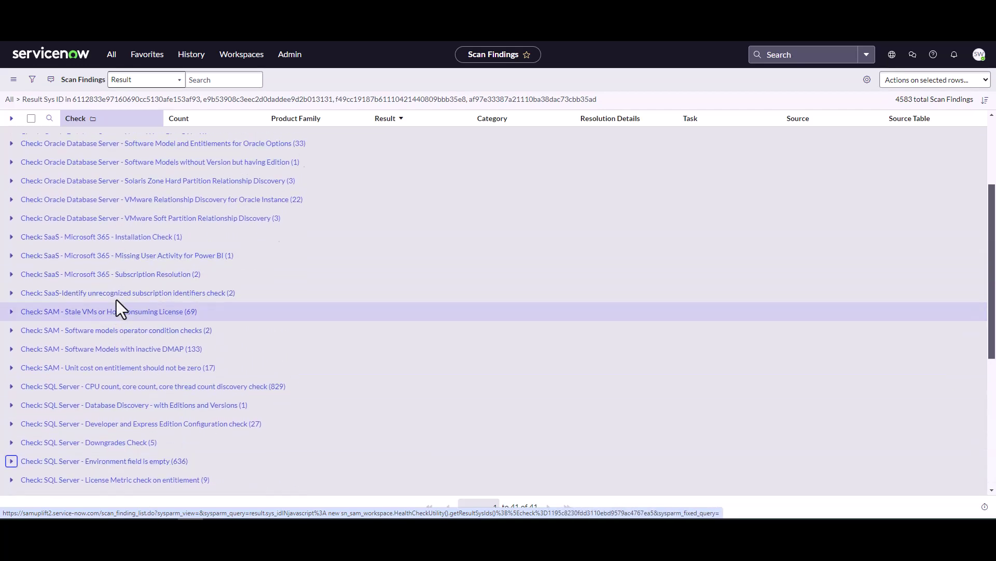